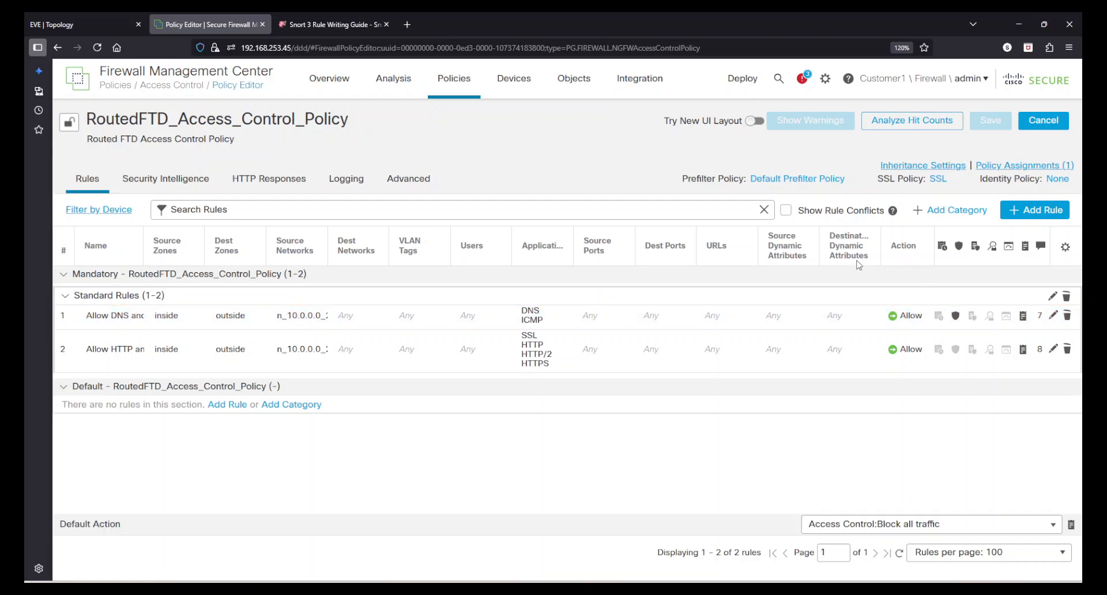
- Open the Deploy dropdown that lists devices awaiting policy deployment
{"action": "left_click", "coordinate": [730, 84]}
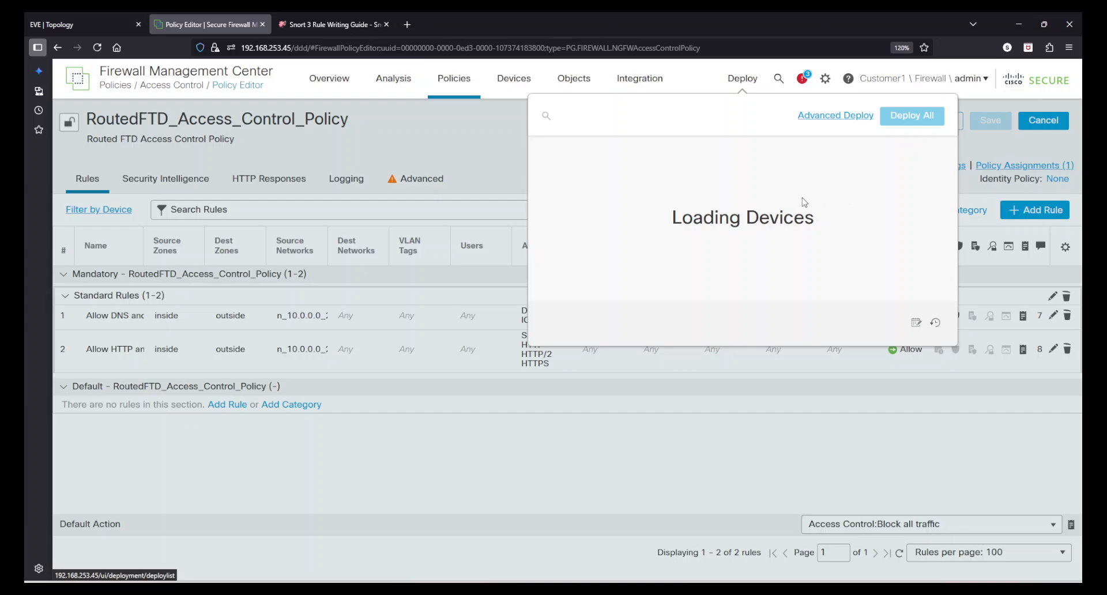
- Deploy the pending changes to RoutedFTD and close the deployment list once it completes
{"action": "left_click_drag", "start_coordinate": [692, 219], "coordinate": [792, 222]}
{"action": "left_click", "coordinate": [792, 222]}
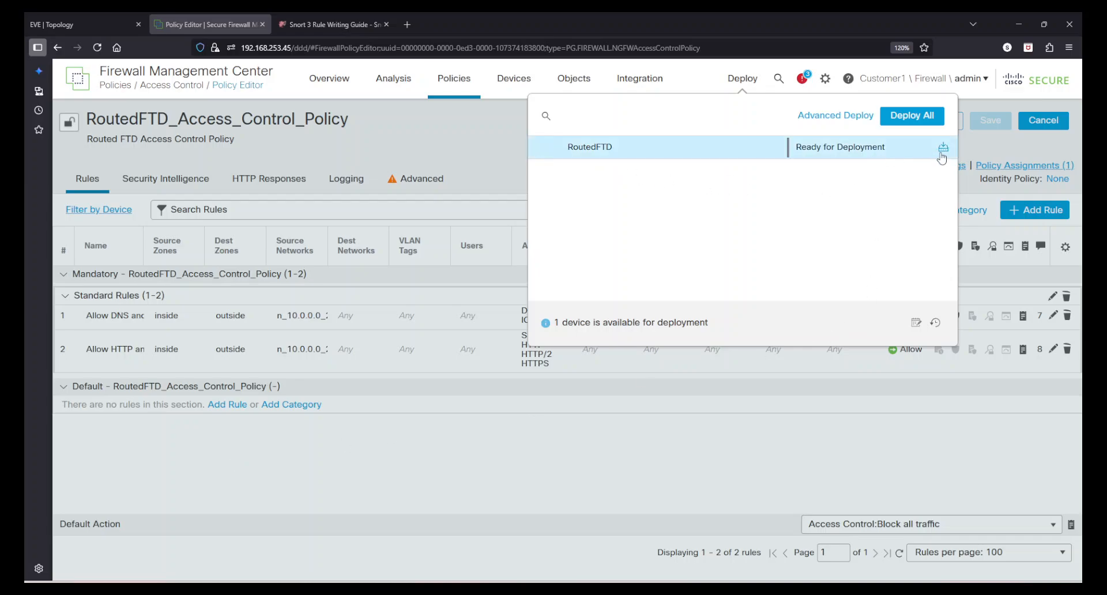
{"action": "left_click", "coordinate": [943, 147]}
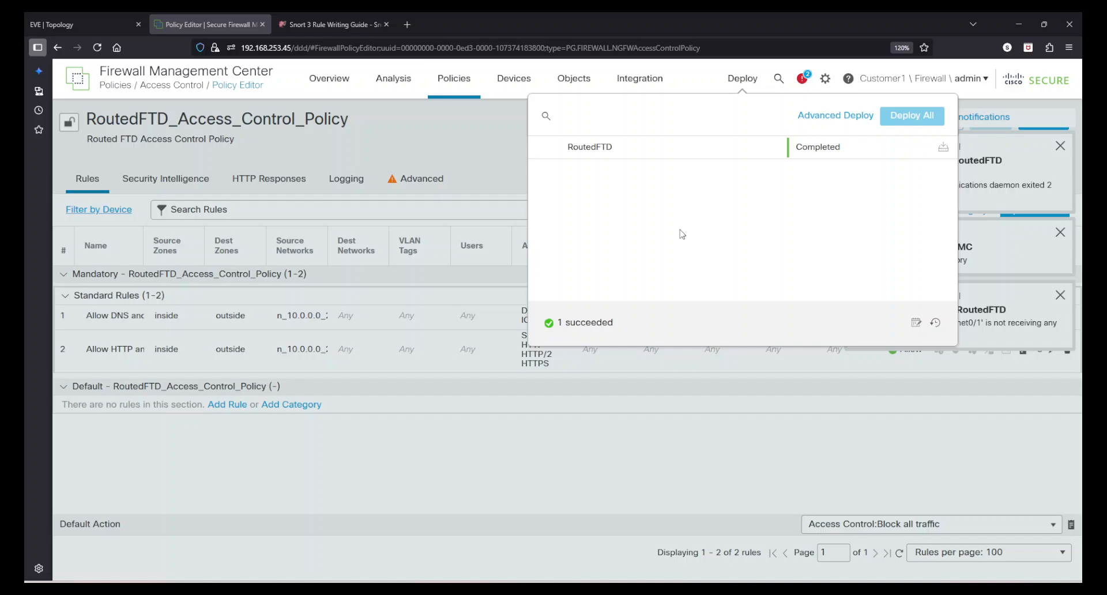
{"action": "left_click", "coordinate": [634, 459]}
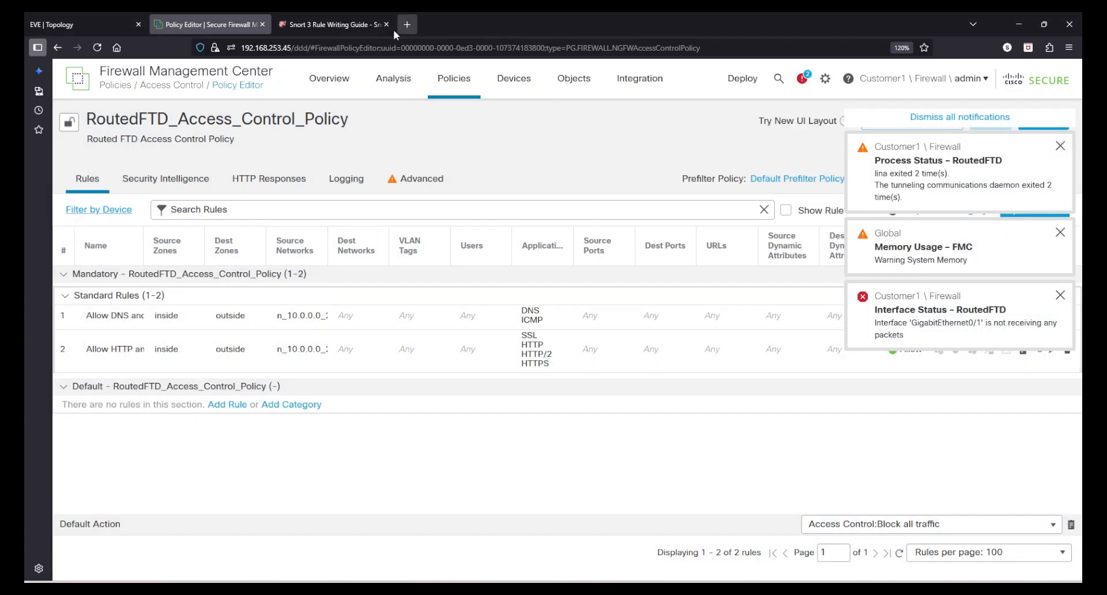
{"action": "left_click", "coordinate": [102, 19]}
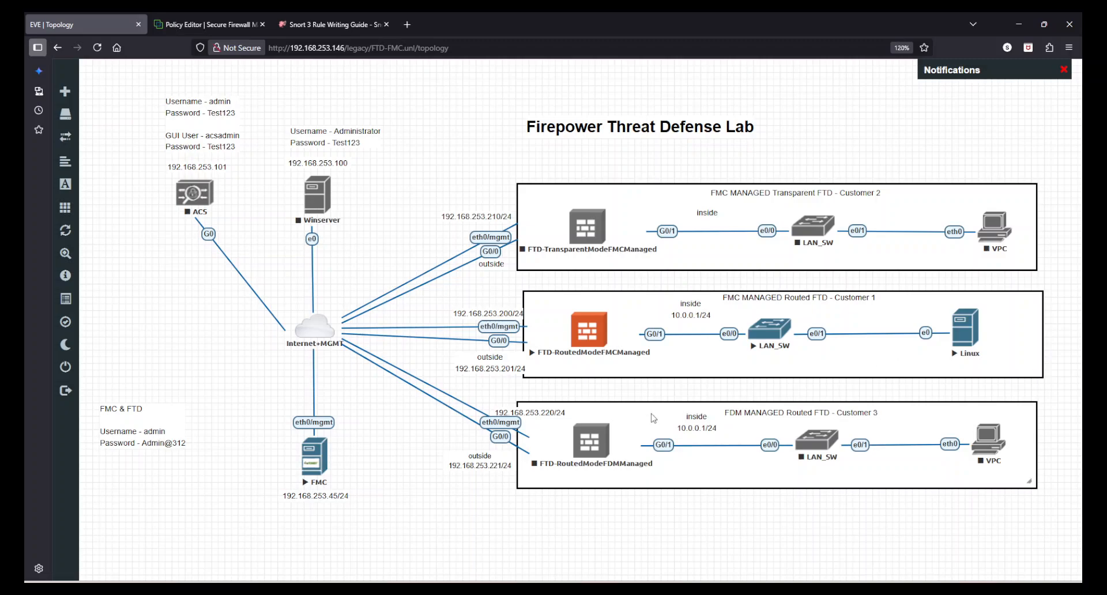
{"action": "key", "text": "alt+Tab"}
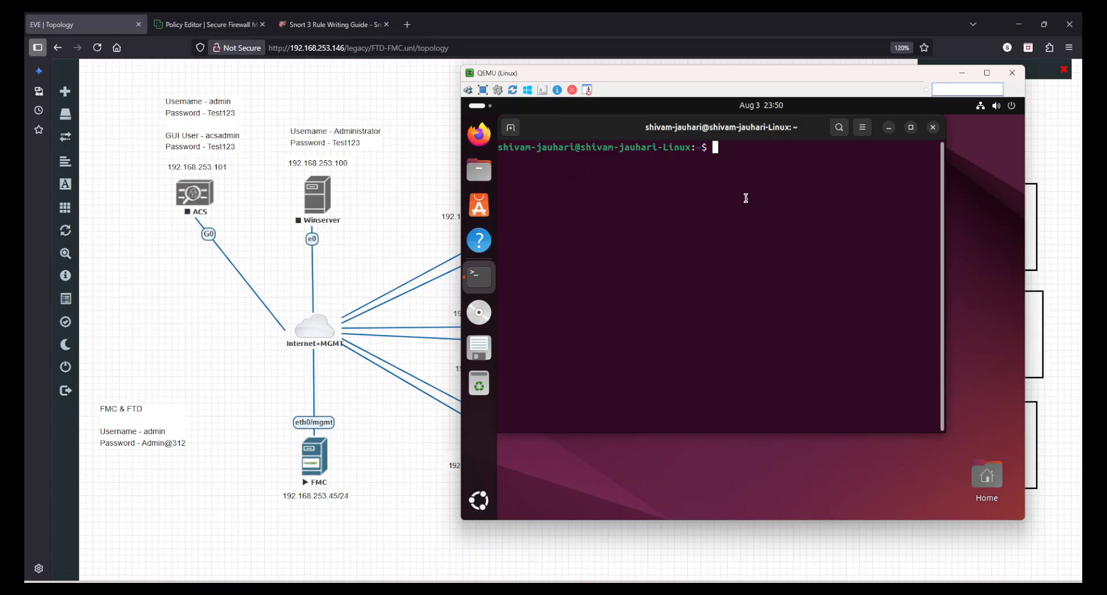
{"action": "type", "text": "dig www..abcd.bit"}
{"action": "key", "text": "Return"}
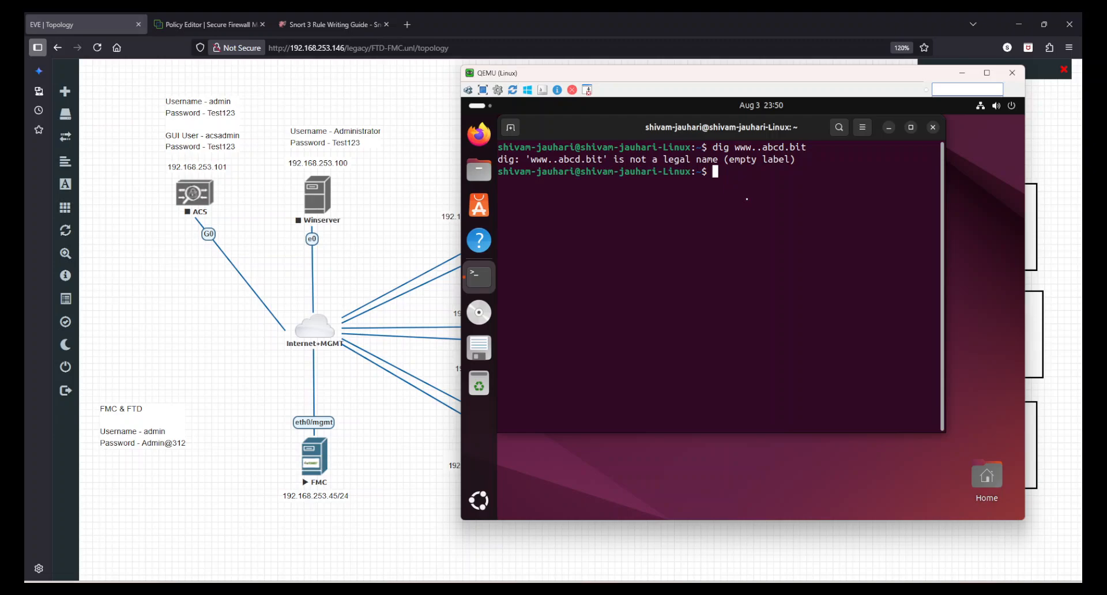
{"action": "key", "text": "Up"}
{"action": "key", "text": "Left"}
{"action": "key", "text": "Left"}
{"action": "key", "text": "Left"}
{"action": "key", "text": "Left"}
{"action": "key", "text": "Left"}
{"action": "key", "text": "Left"}
{"action": "key", "text": "Left"}
{"action": "key", "text": "Left"}
{"action": "key", "text": "BackSpace"}
{"action": "key", "text": "Return"}
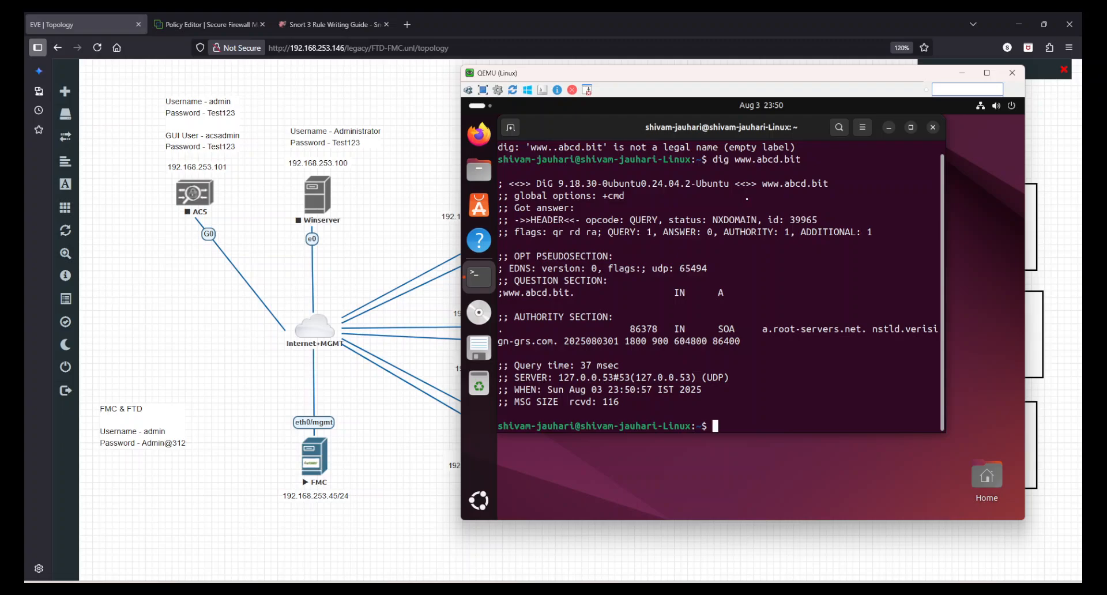
{"action": "left_click_drag", "start_coordinate": [667, 169], "coordinate": [776, 402]}
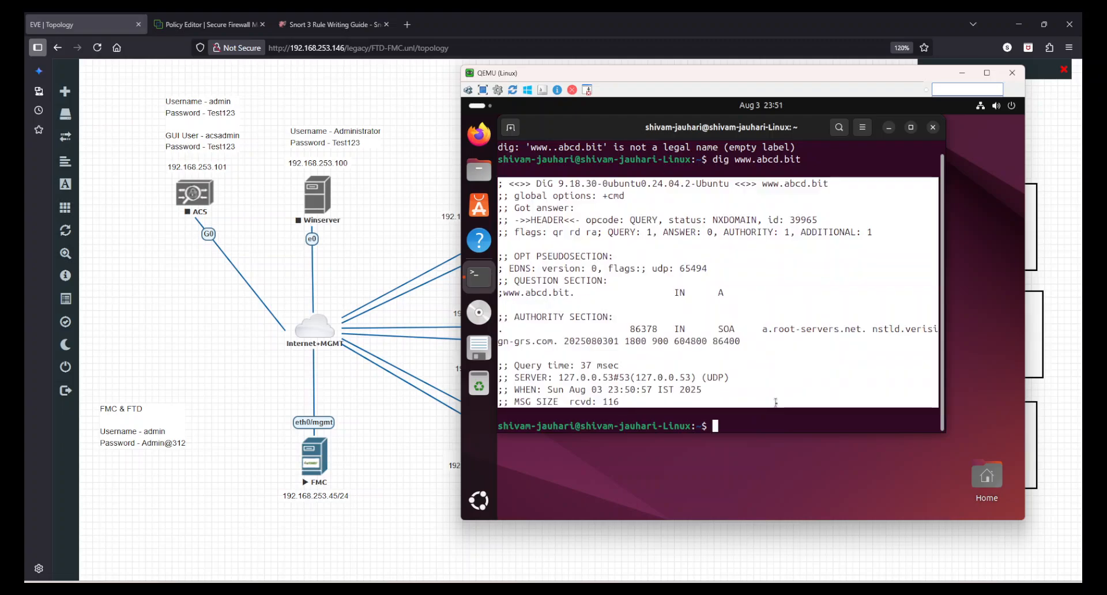
{"action": "left_click", "coordinate": [776, 402]}
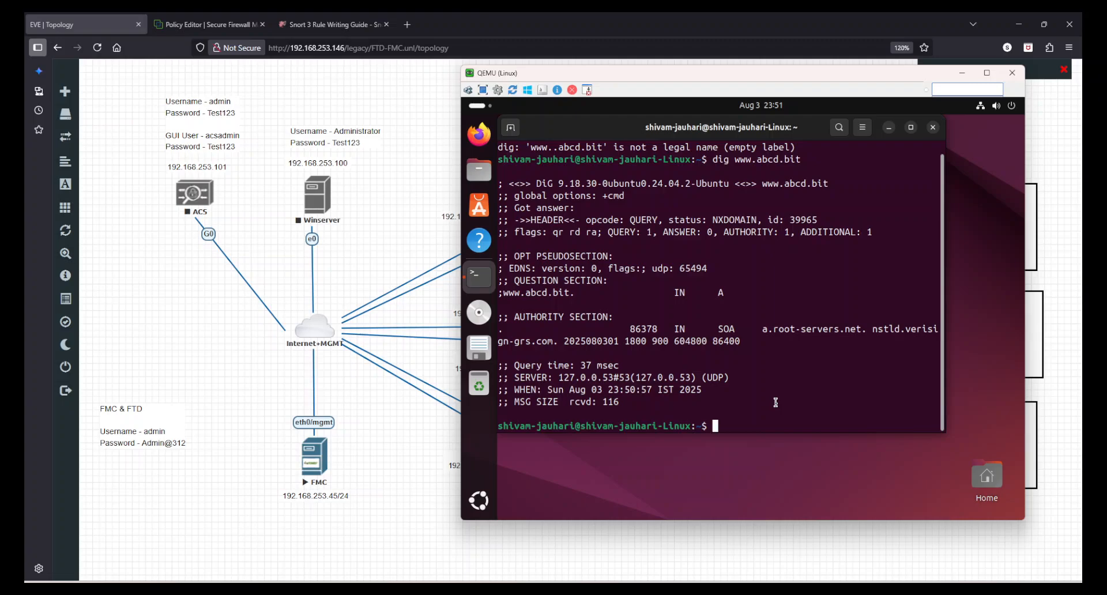
{"action": "type", "text": "ping www.xyz.bit"}
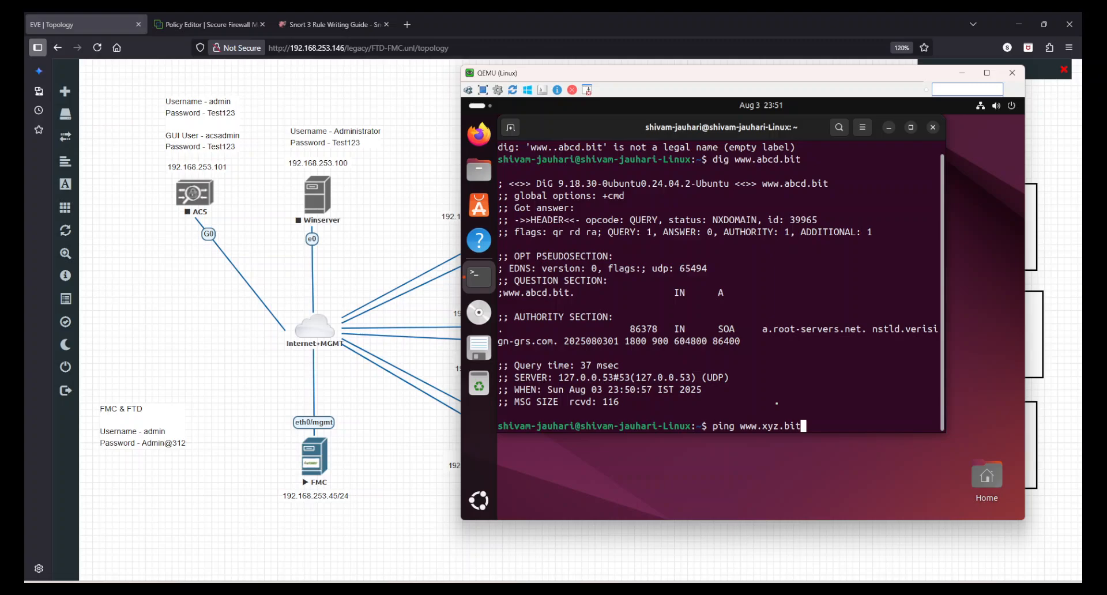
{"action": "key", "text": "Return"}
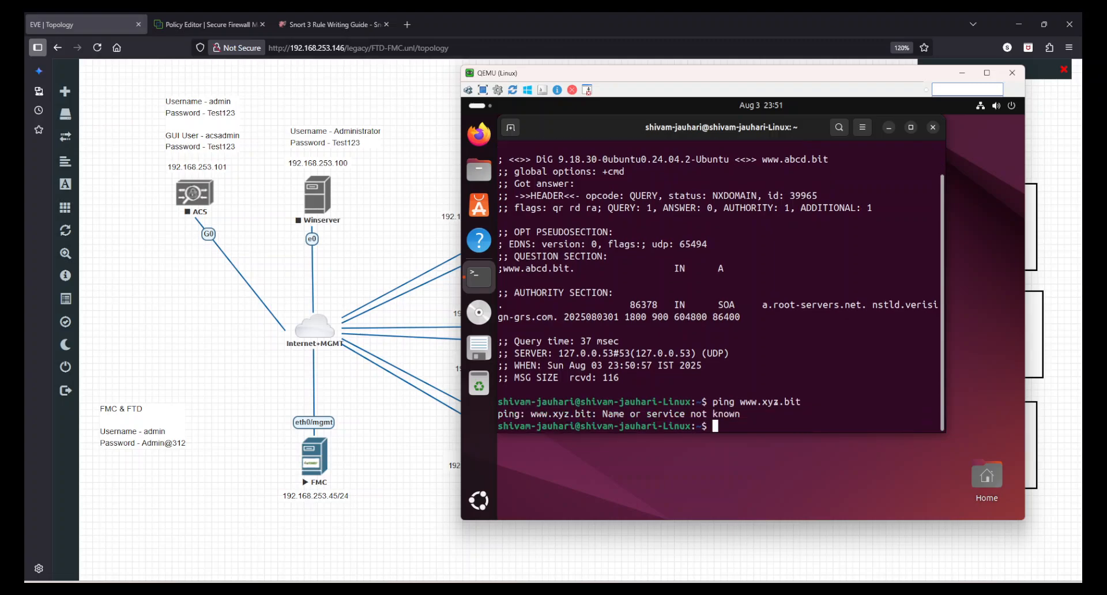
{"action": "left_click_drag", "start_coordinate": [702, 263], "coordinate": [816, 353]}
{"action": "left_click", "coordinate": [818, 356]}
- Return to the access control policy editor and close the application detection tip
{"action": "left_click", "coordinate": [381, 88]}
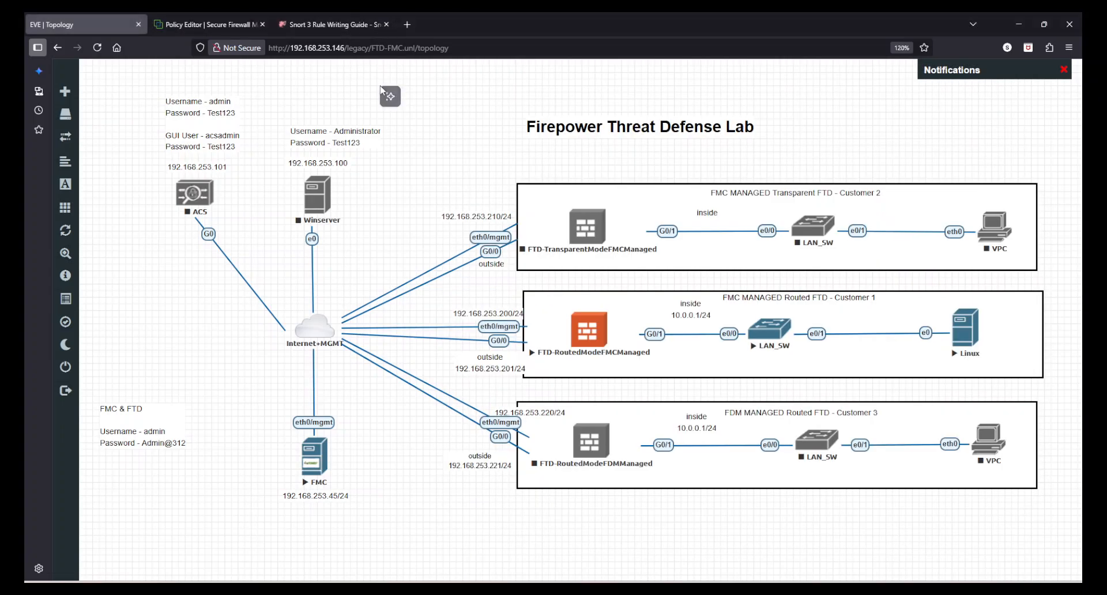
{"action": "left_click", "coordinate": [528, 76]}
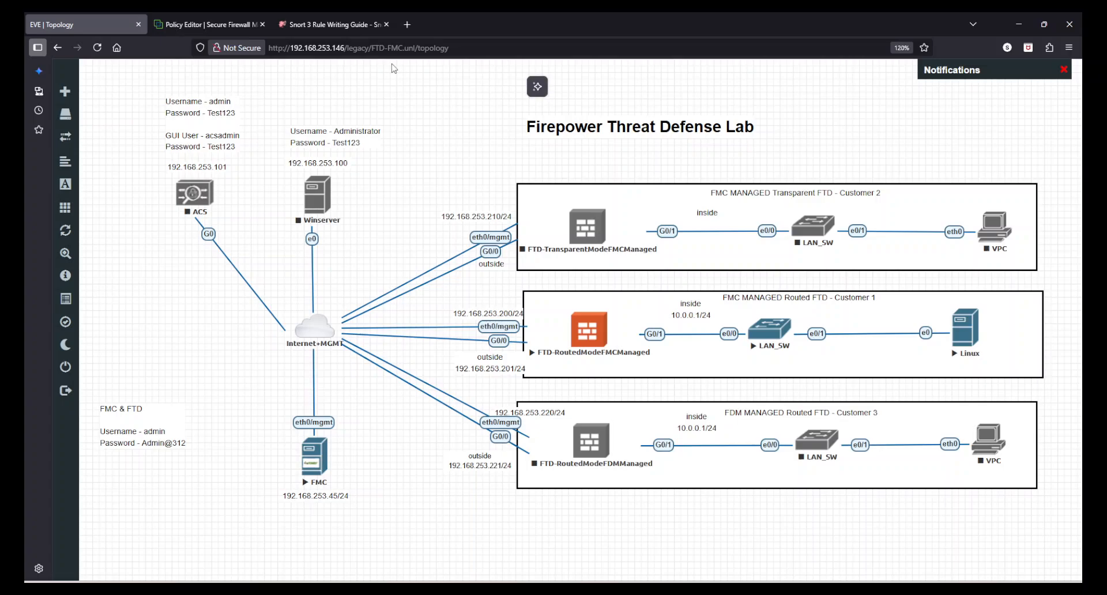
{"action": "left_click", "coordinate": [199, 23]}
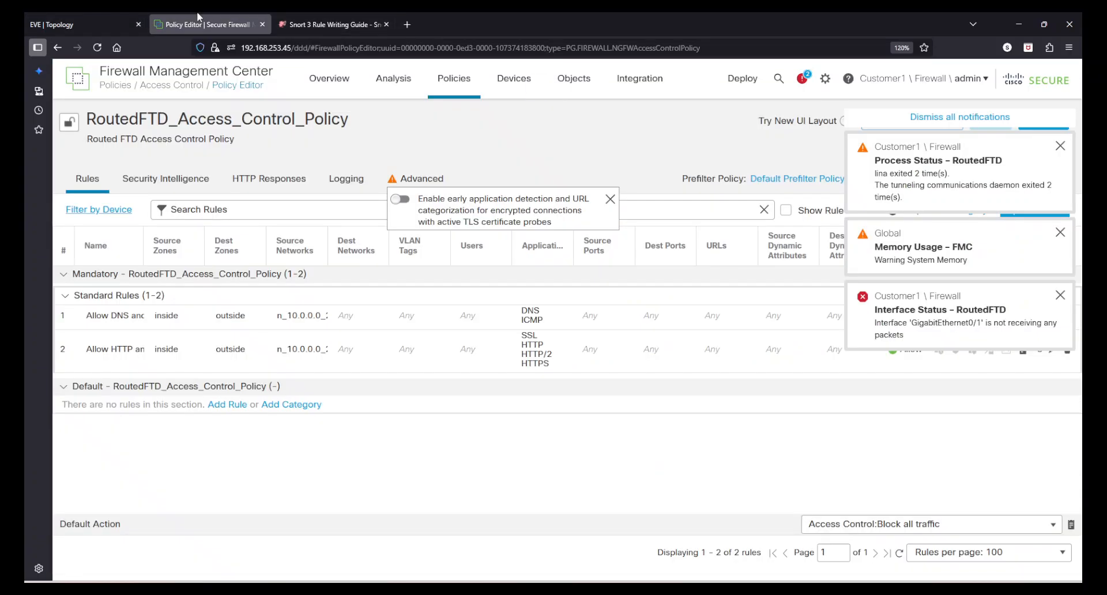
{"action": "left_click", "coordinate": [611, 199]}
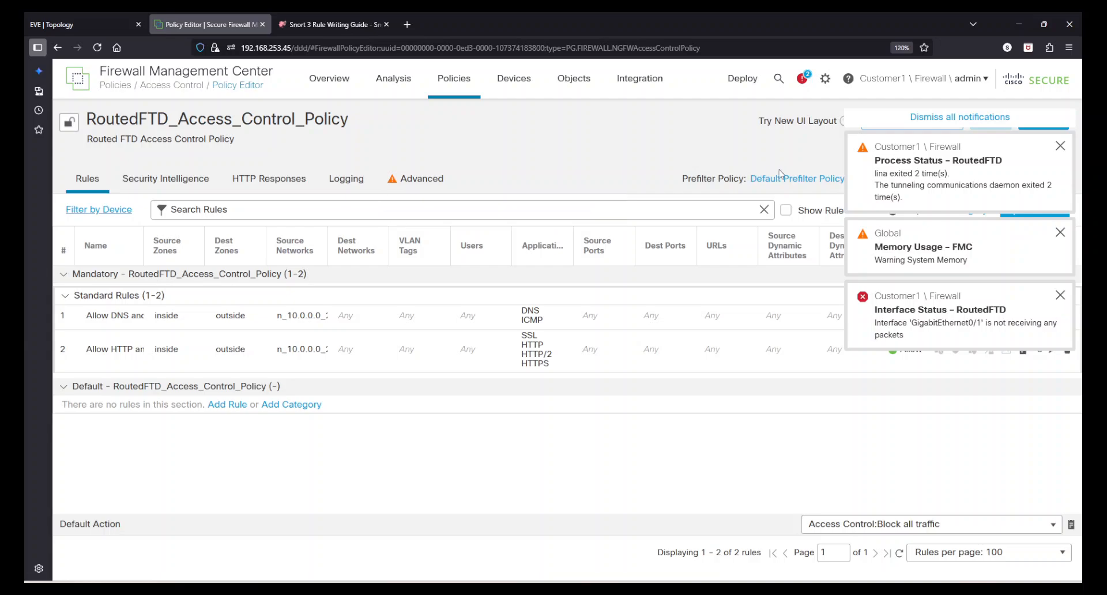
- Dismiss the Process Status, Memory Usage and Interface Status notifications, then choose Analysis > Intrusions > Events
{"action": "left_click", "coordinate": [1060, 146]}
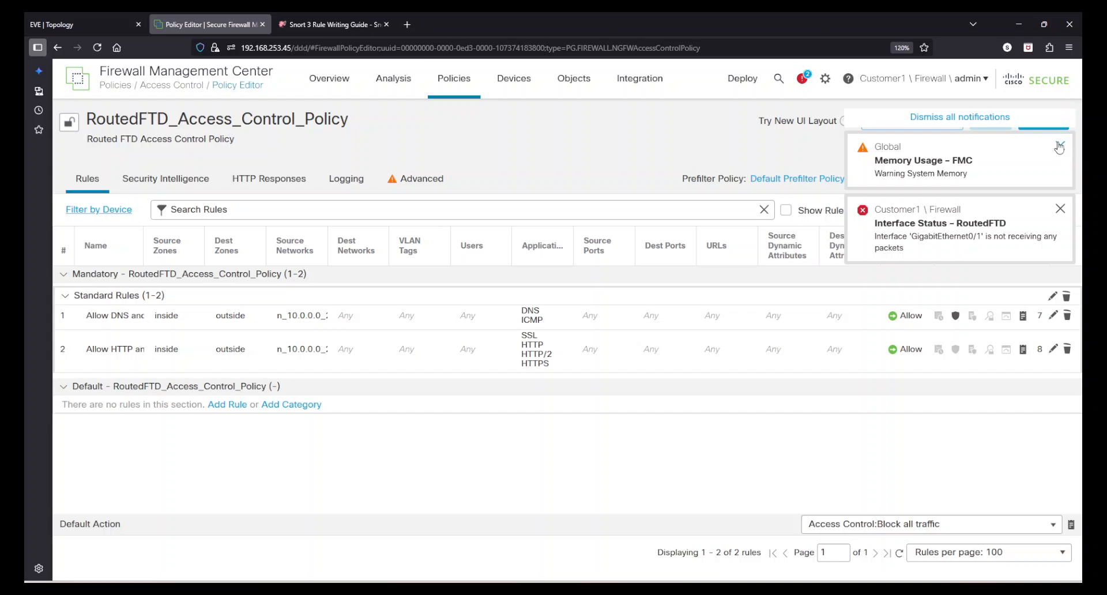
{"action": "left_click", "coordinate": [1060, 146]}
{"action": "left_click", "coordinate": [1060, 146]}
{"action": "left_click", "coordinate": [936, 118]}
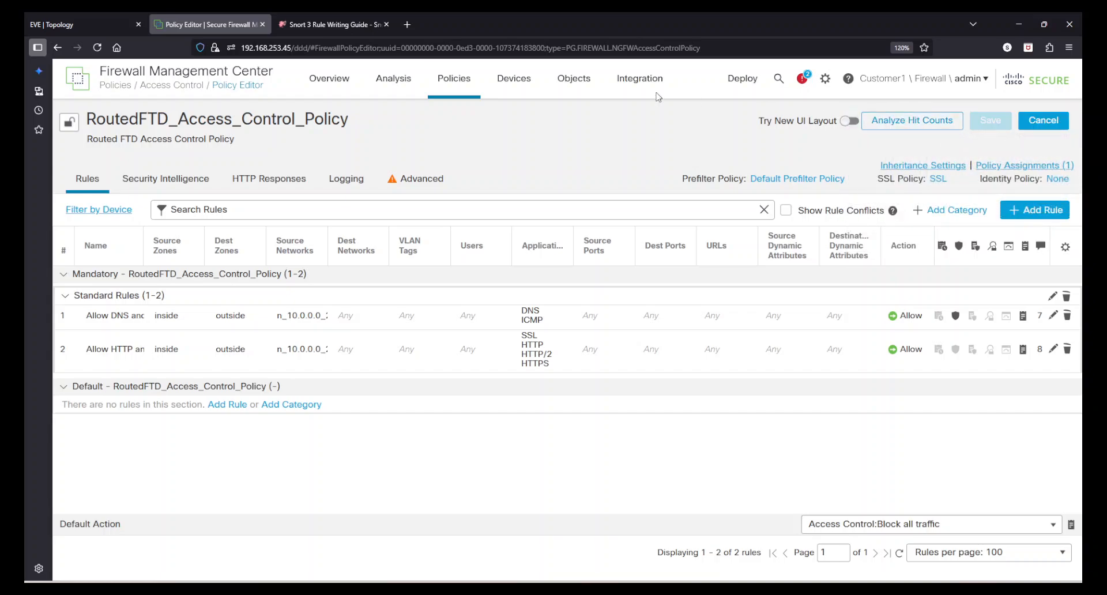
{"action": "mouse_move", "coordinate": [389, 82]}
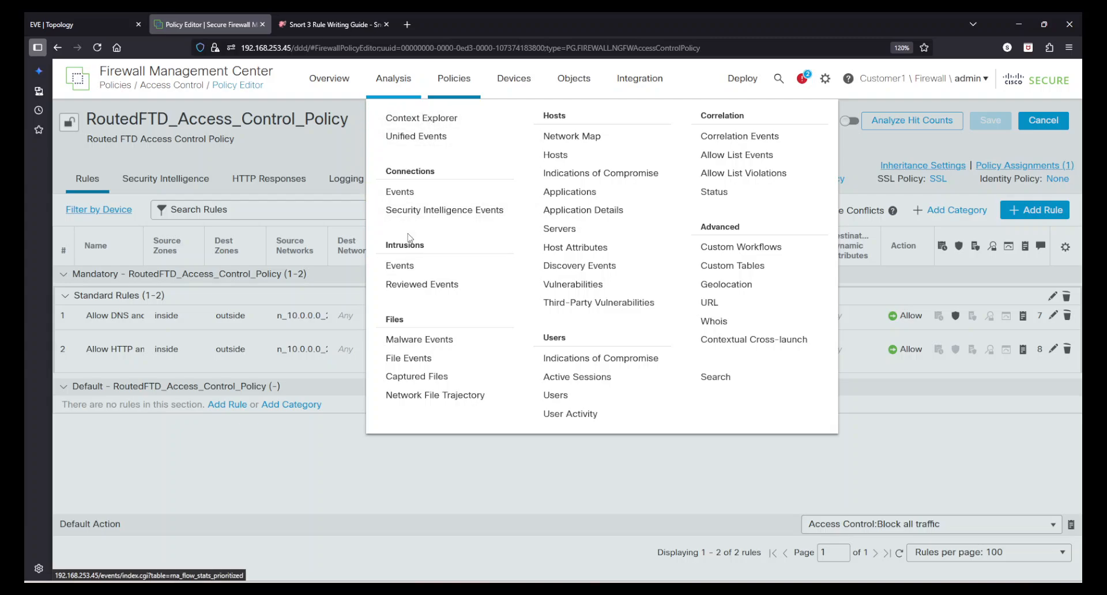
{"action": "left_click", "coordinate": [411, 266]}
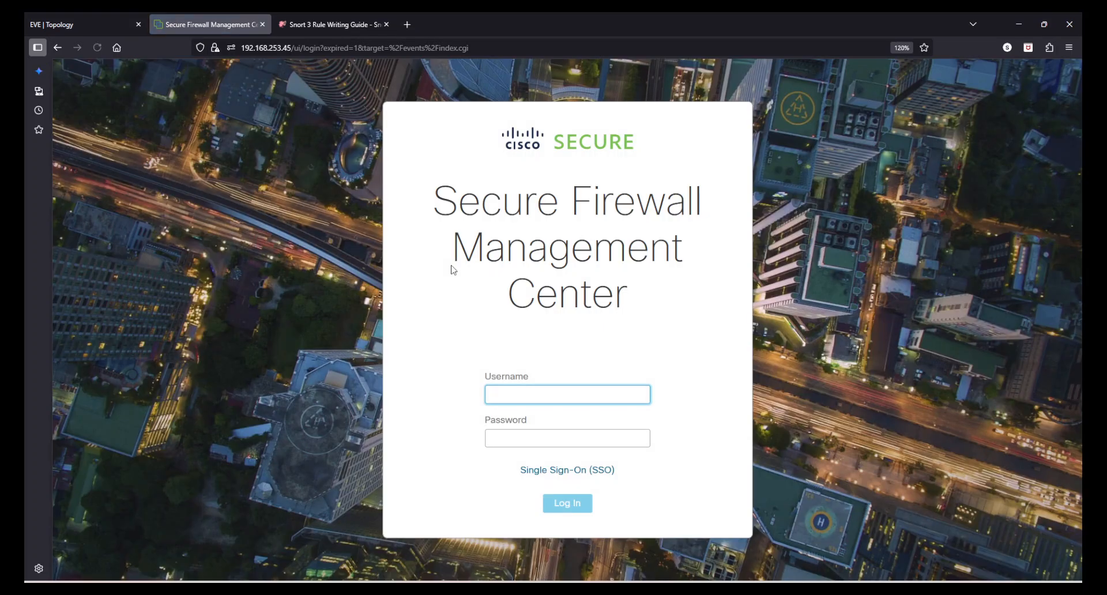
- Log in with the admin account, accept the security notice, and resubmit with the corrected password
{"action": "type", "text": "admin"}
{"action": "key", "text": "Tab"}
{"action": "type", "text": "********"}
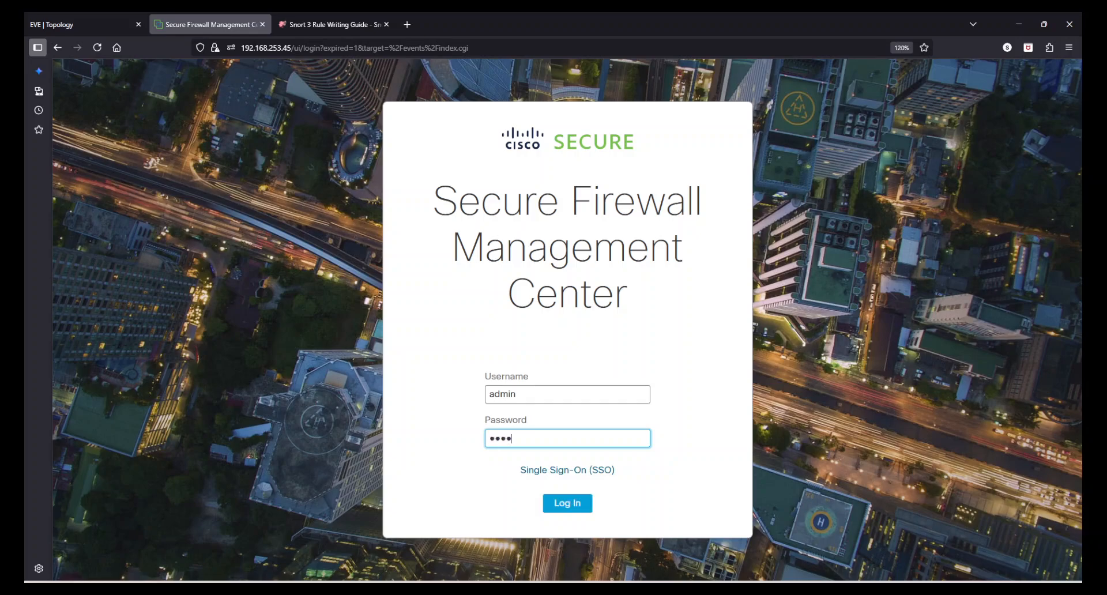
{"action": "key", "text": "Return"}
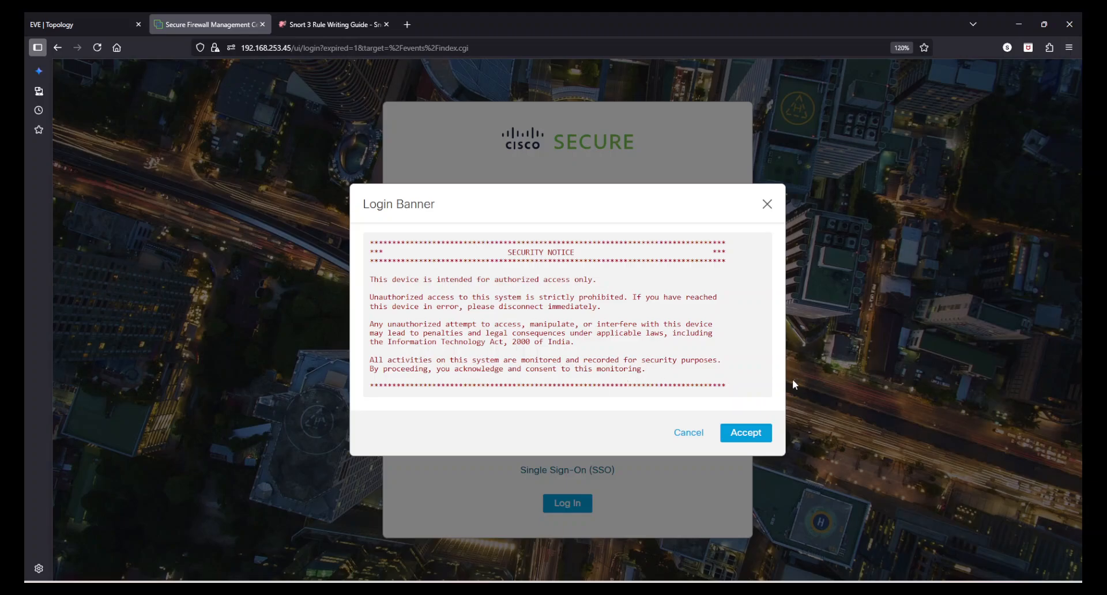
{"action": "left_click", "coordinate": [745, 437]}
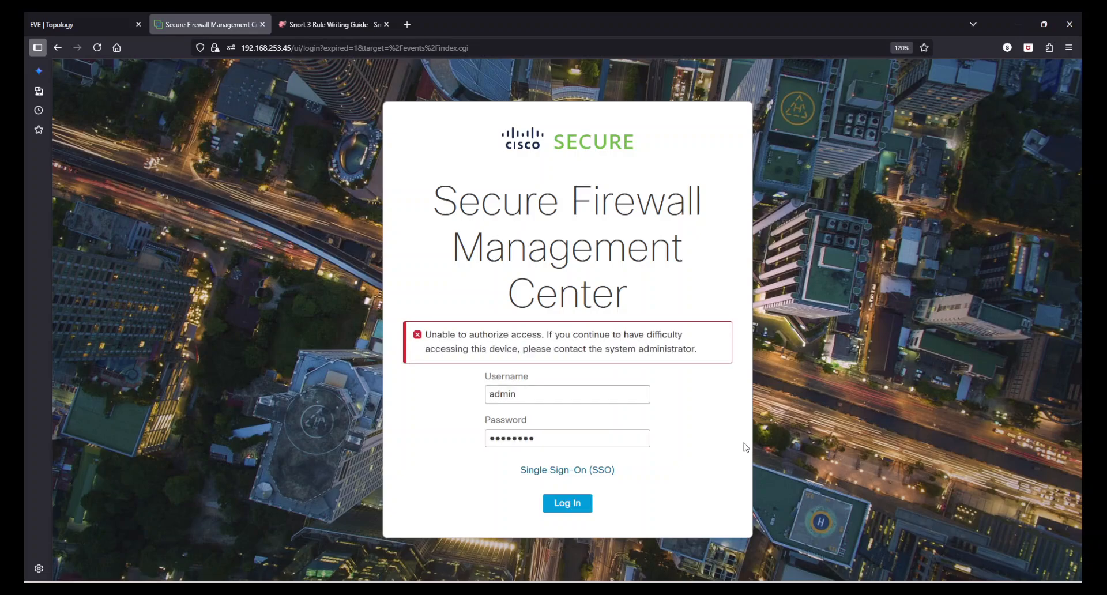
{"action": "left_click", "coordinate": [568, 438]}
{"action": "key", "text": "ctrl+a"}
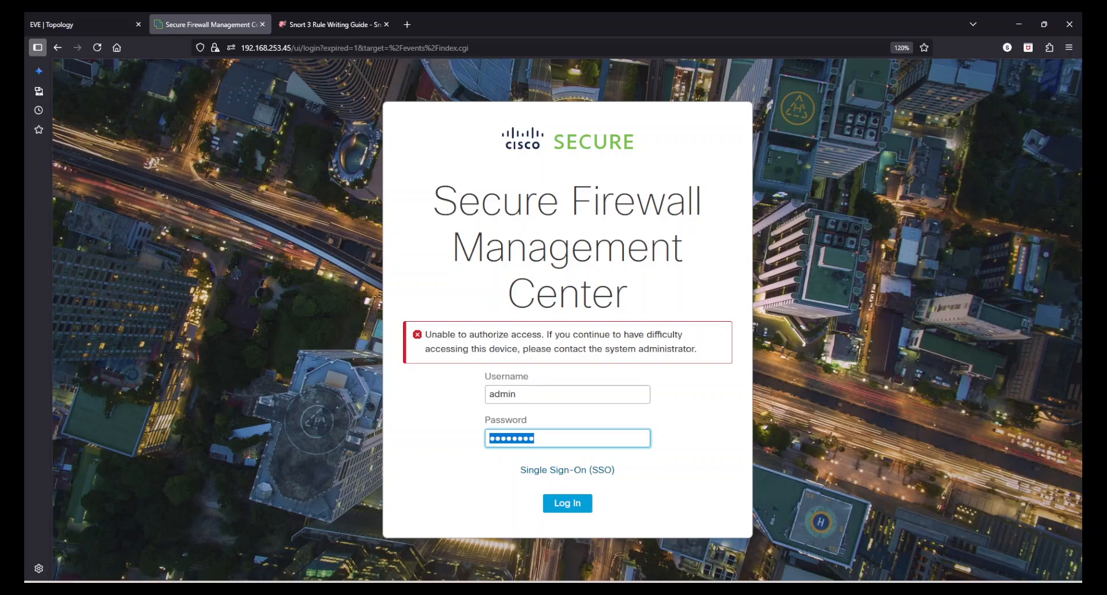
{"action": "type", "text": "•••••••••"}
{"action": "key", "text": "Return"}
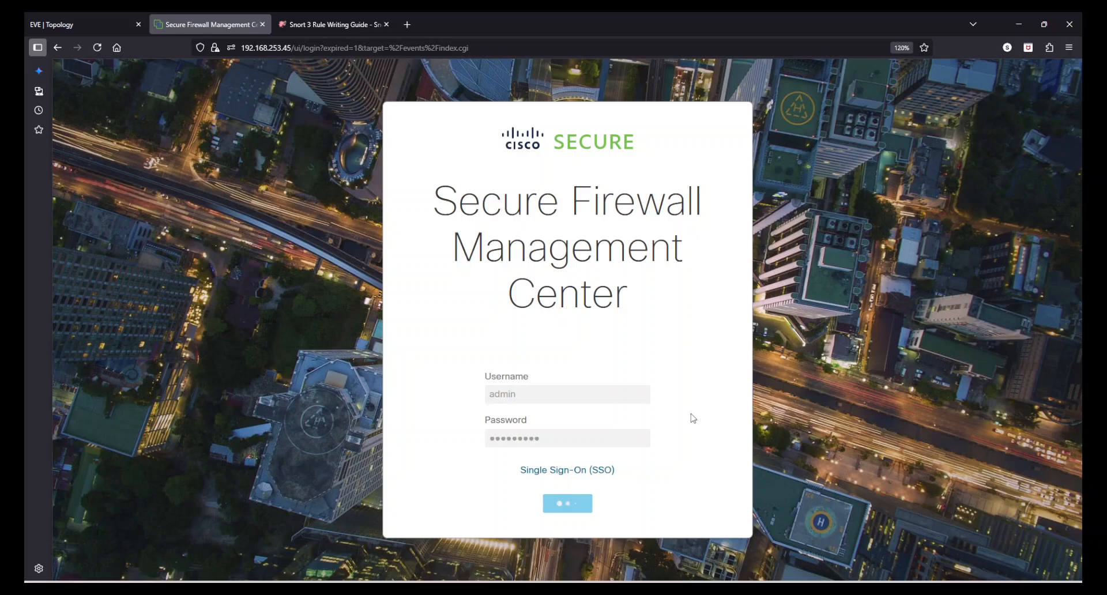
- Check the firewall login tab, then bring up the Snort 3 Rule Writing Guide tab
{"action": "left_click_drag", "start_coordinate": [451, 199], "coordinate": [629, 301]}
{"action": "left_click", "coordinate": [658, 301]}
{"action": "left_click", "coordinate": [458, 214]}
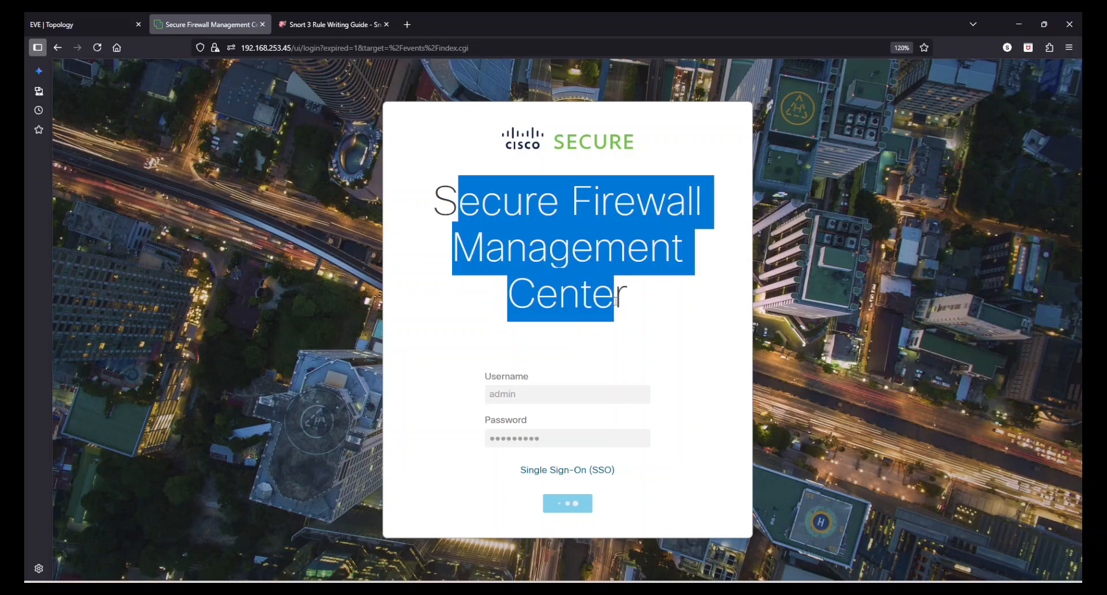
{"action": "left_click", "coordinate": [629, 301]}
{"action": "left_click", "coordinate": [310, 17]}
{"action": "left_click", "coordinate": [216, 14]}
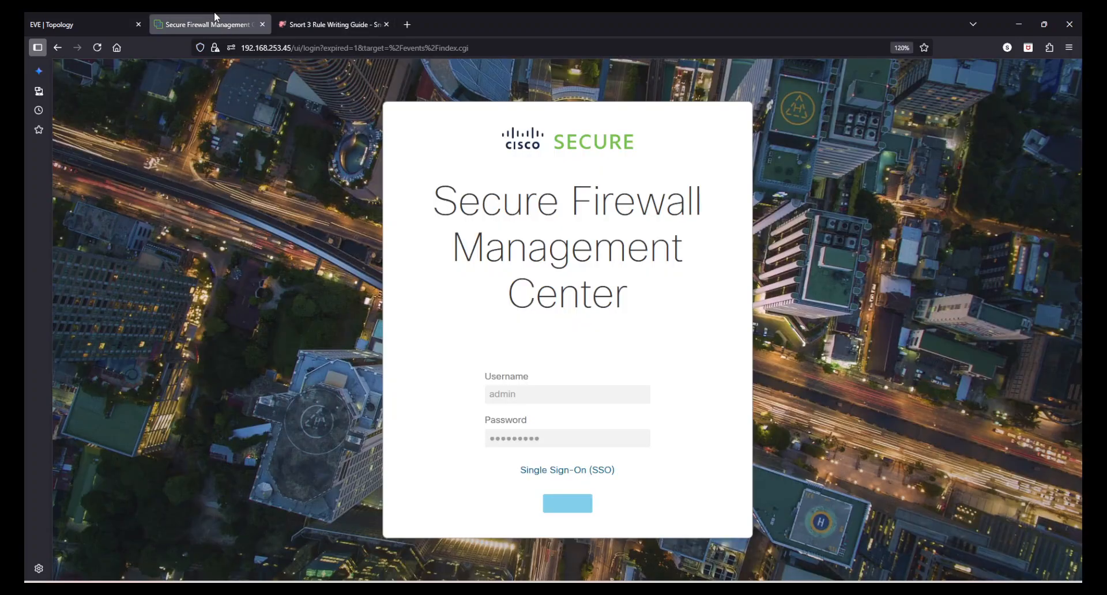
{"action": "left_click", "coordinate": [313, 15]}
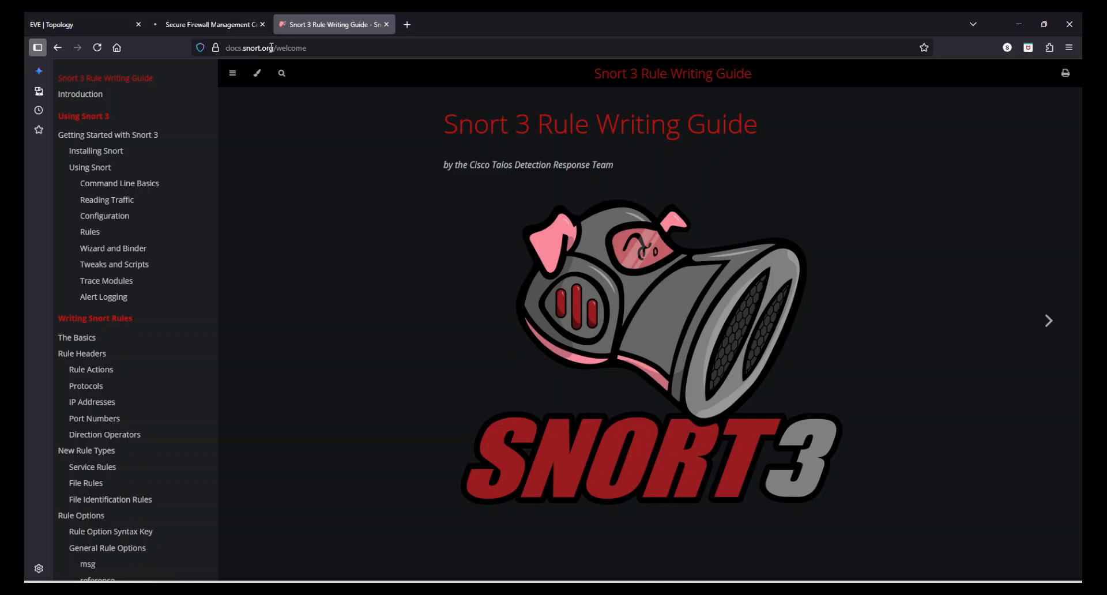
- Load docs.snort.org and page through Introduction and Getting Started to Command Line Basics
{"action": "left_click", "coordinate": [317, 48]}
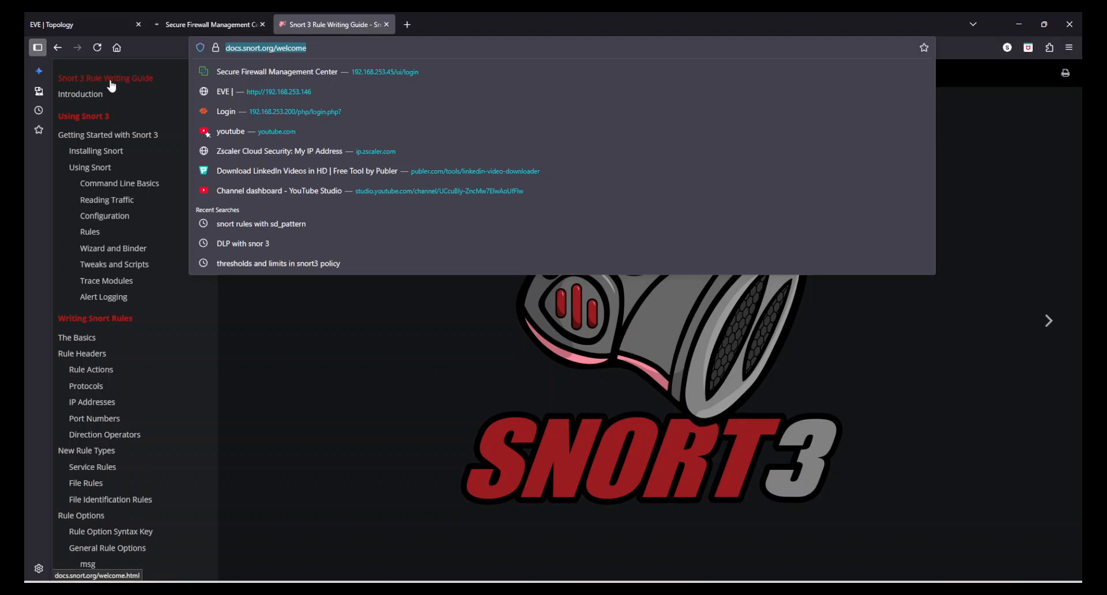
{"action": "left_click", "coordinate": [126, 81]}
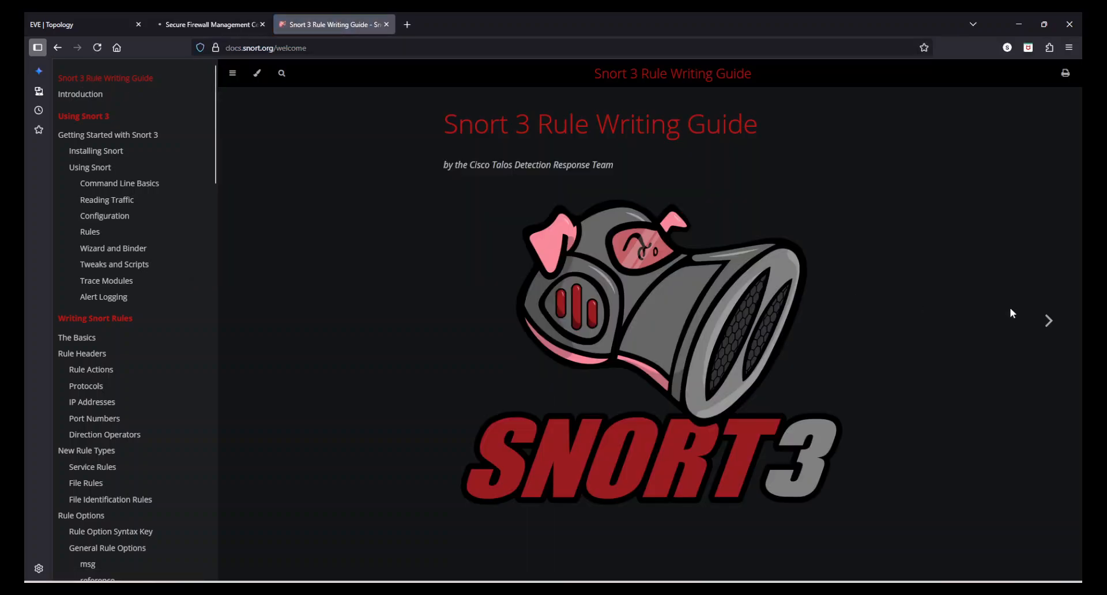
{"action": "left_click", "coordinate": [1049, 323]}
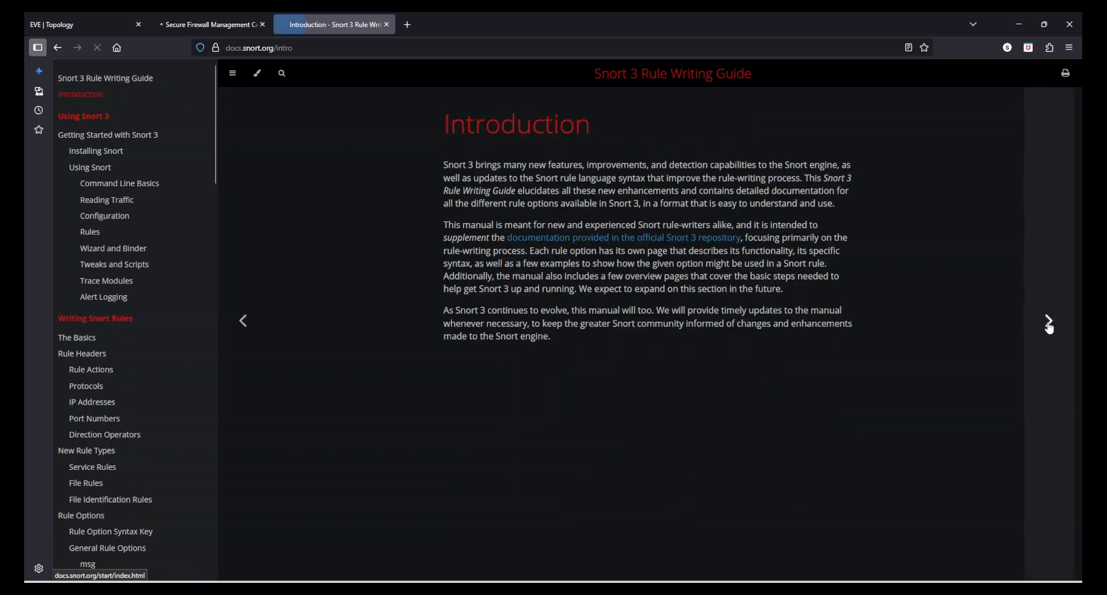
{"action": "left_click", "coordinate": [1049, 323]}
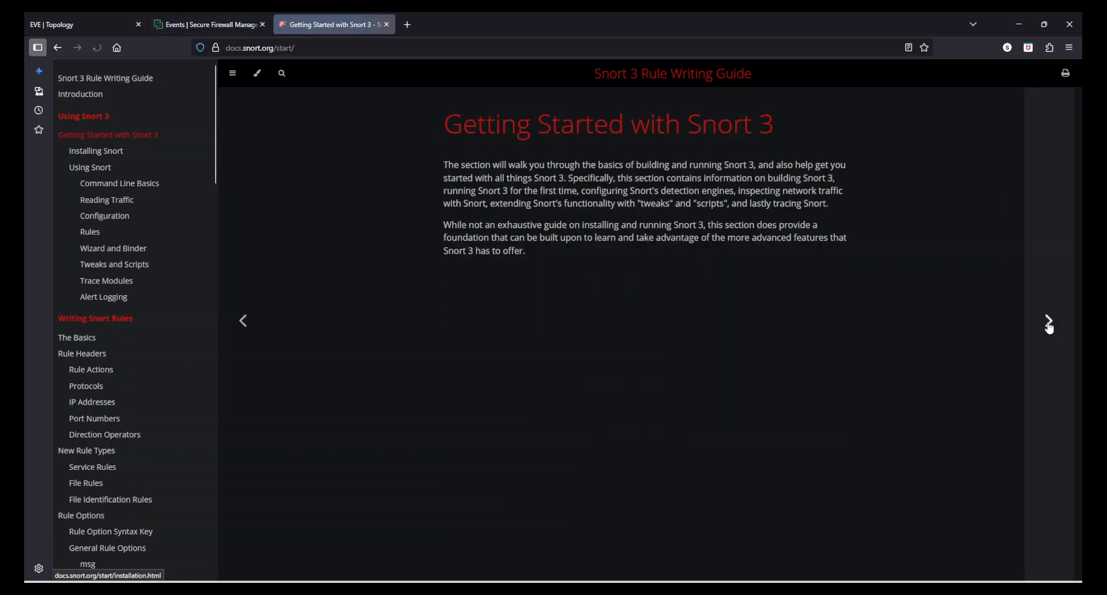
{"action": "left_click", "coordinate": [1049, 323]}
{"action": "left_click", "coordinate": [1050, 327]}
{"action": "left_click", "coordinate": [1049, 327]}
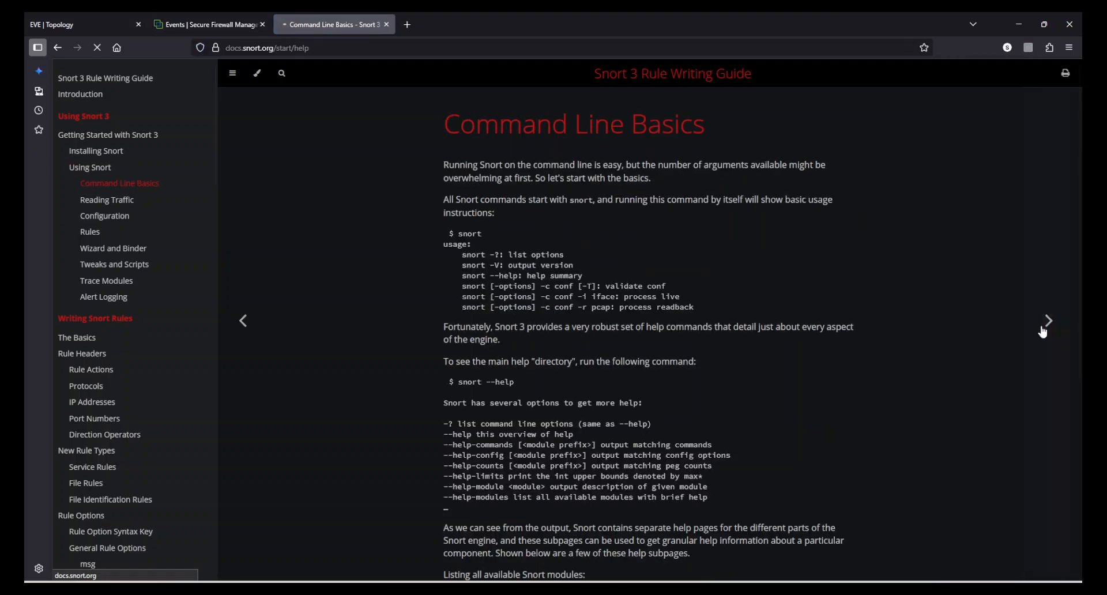
{"action": "scroll", "coordinate": [553, 388], "scroll_direction": "down", "scroll_amount": 5}
{"action": "scroll", "coordinate": [575, 406], "scroll_direction": "up", "scroll_amount": 5}
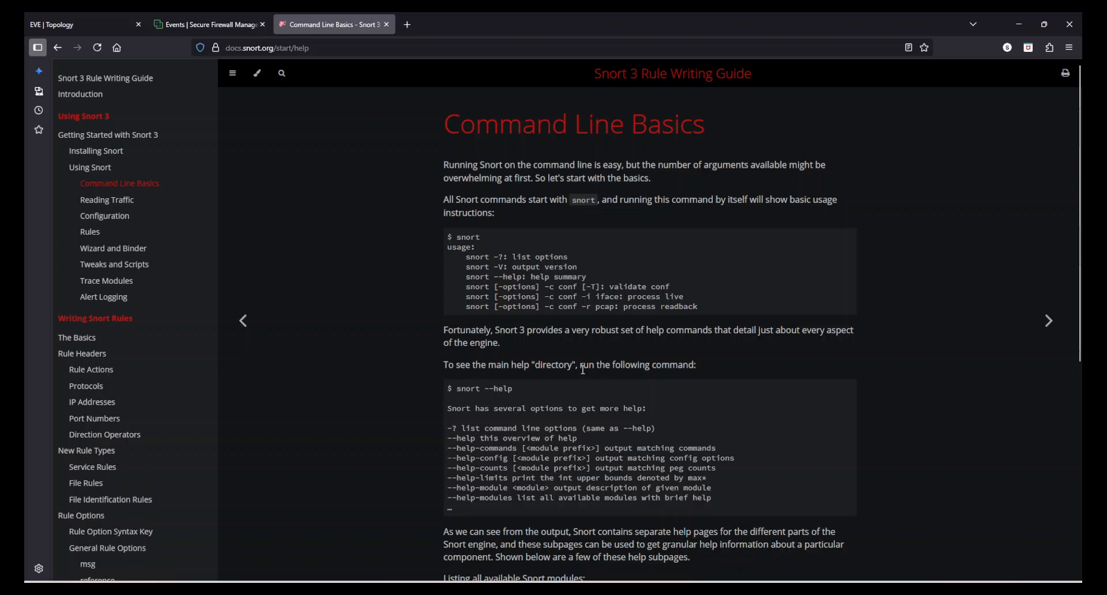
{"action": "left_click", "coordinate": [188, 14]}
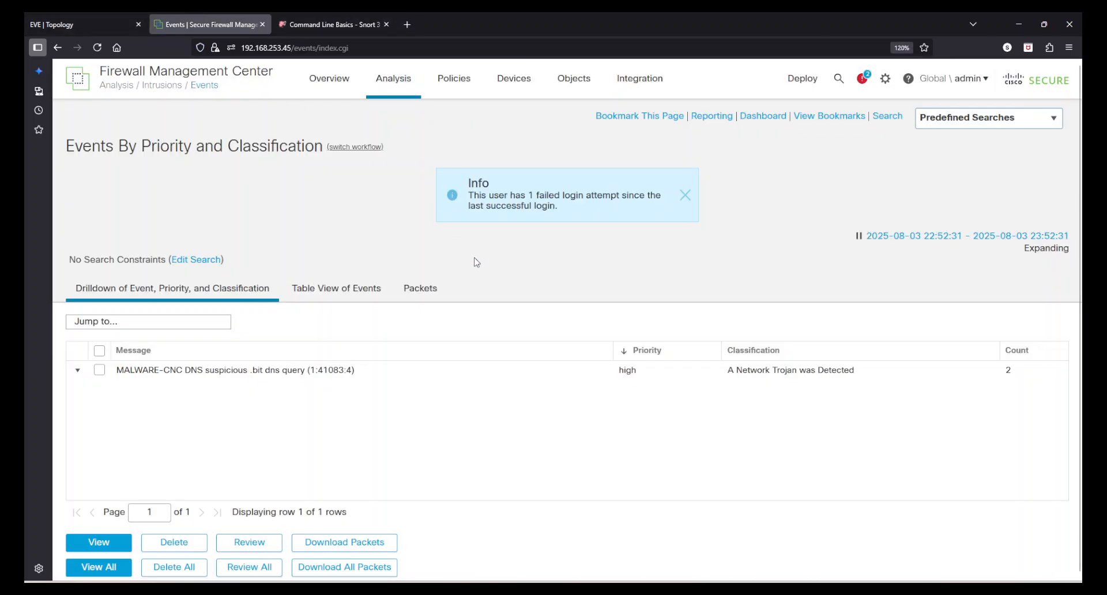
- Close the Info notice about the failed login on the intrusion events page
{"action": "left_click", "coordinate": [685, 195]}
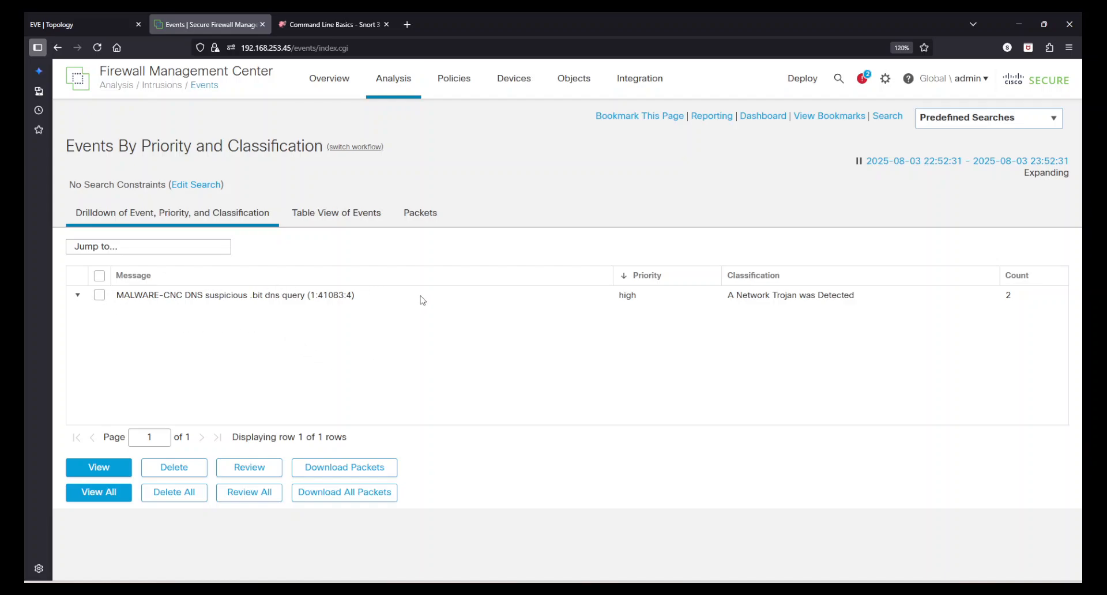
- Switch the two intrusion events to Table View and scroll across every column and back
{"action": "left_click", "coordinate": [342, 220]}
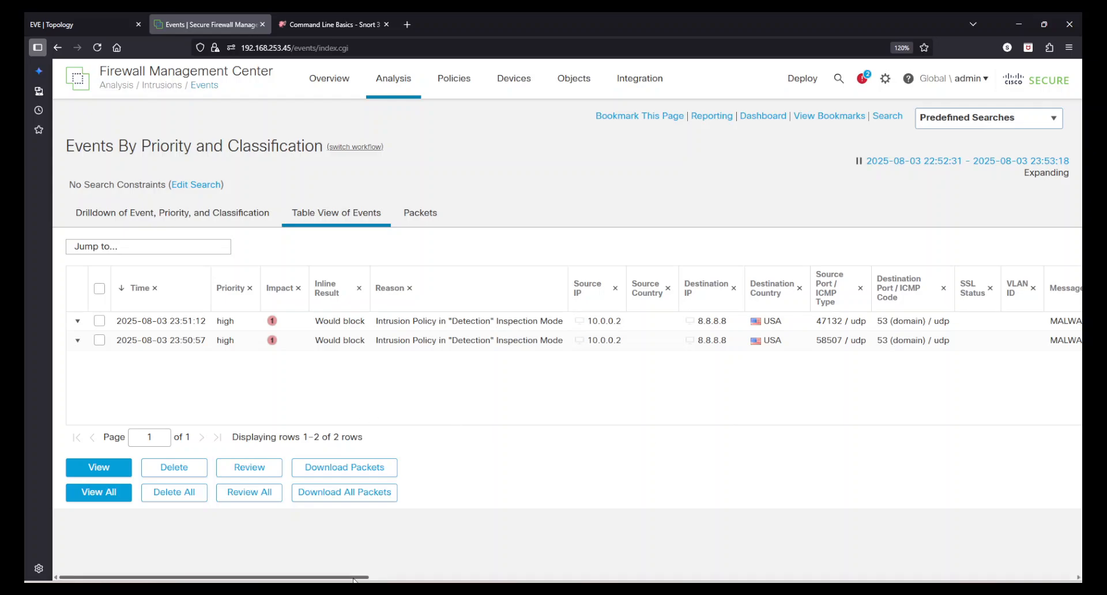
{"action": "left_click_drag", "start_coordinate": [352, 579], "coordinate": [540, 579]}
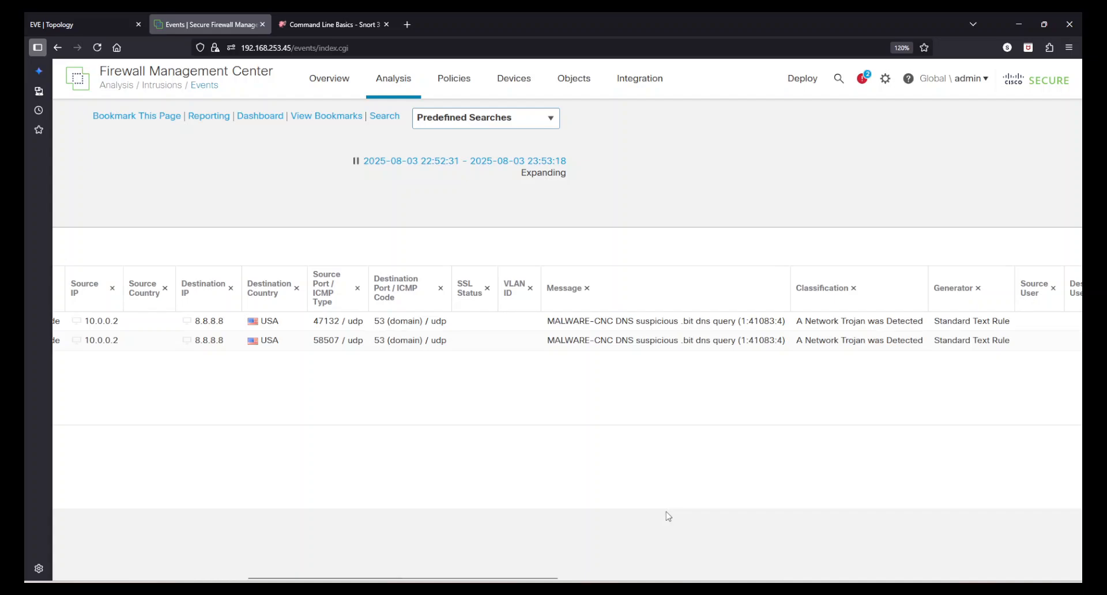
{"action": "left_click_drag", "start_coordinate": [443, 580], "coordinate": [1033, 580]}
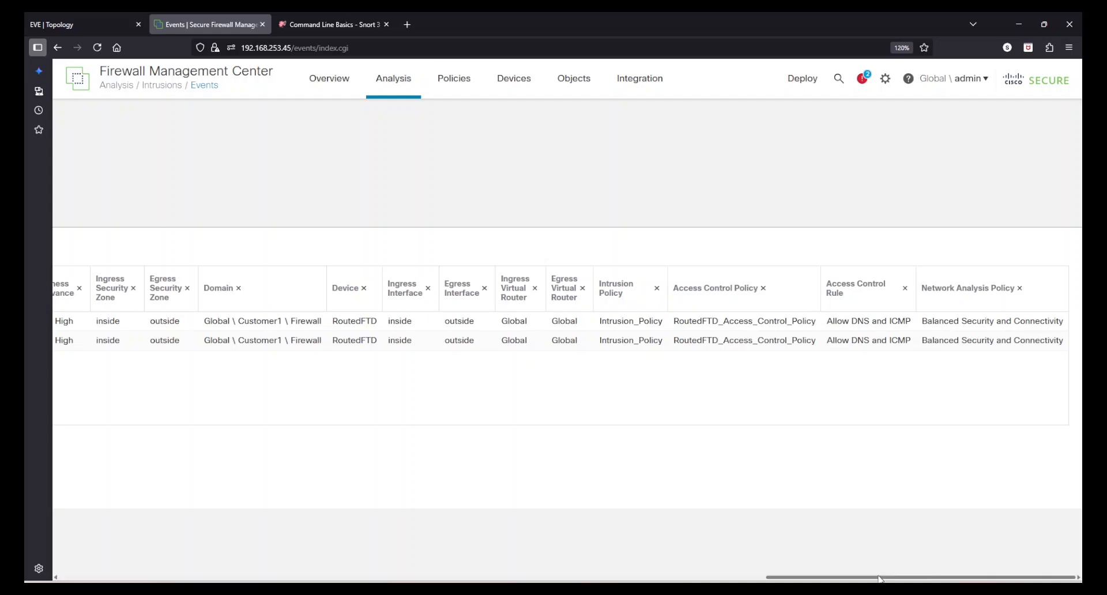
{"action": "left_click_drag", "start_coordinate": [873, 577], "coordinate": [167, 577]}
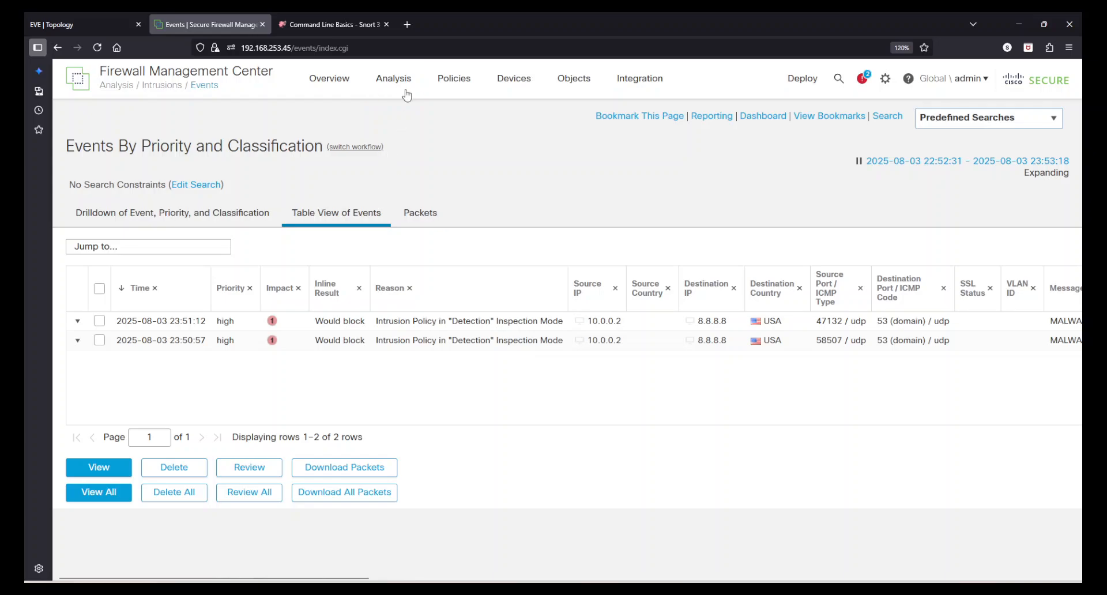
- Open Analysis > Unified Events and apply an inclusion filter for Event Type Intrusion
{"action": "mouse_move", "coordinate": [394, 79]}
{"action": "left_click", "coordinate": [415, 137]}
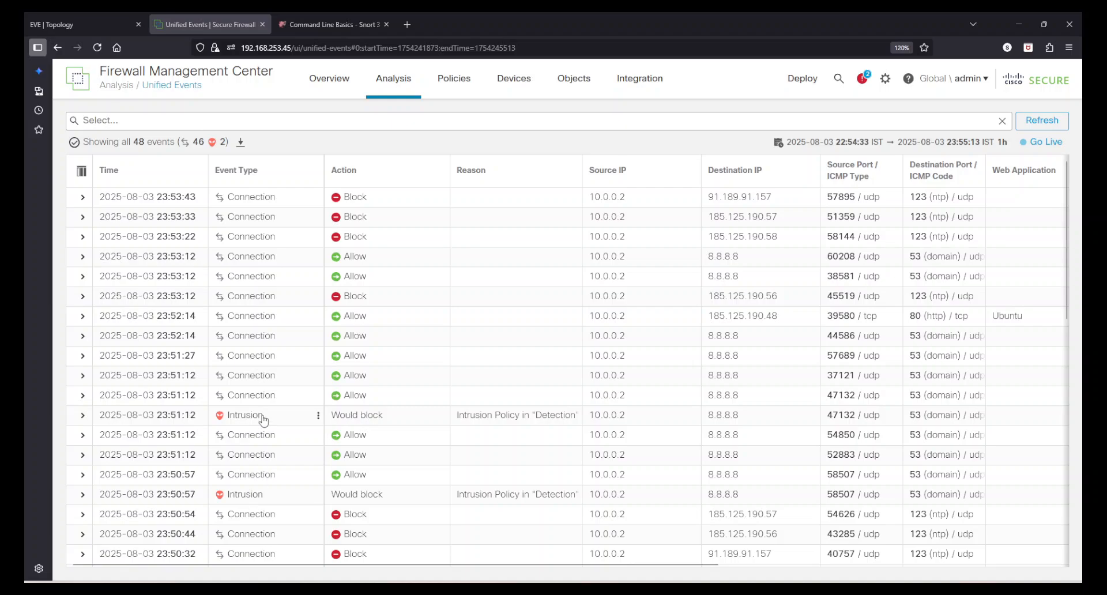
{"action": "left_click", "coordinate": [318, 416]}
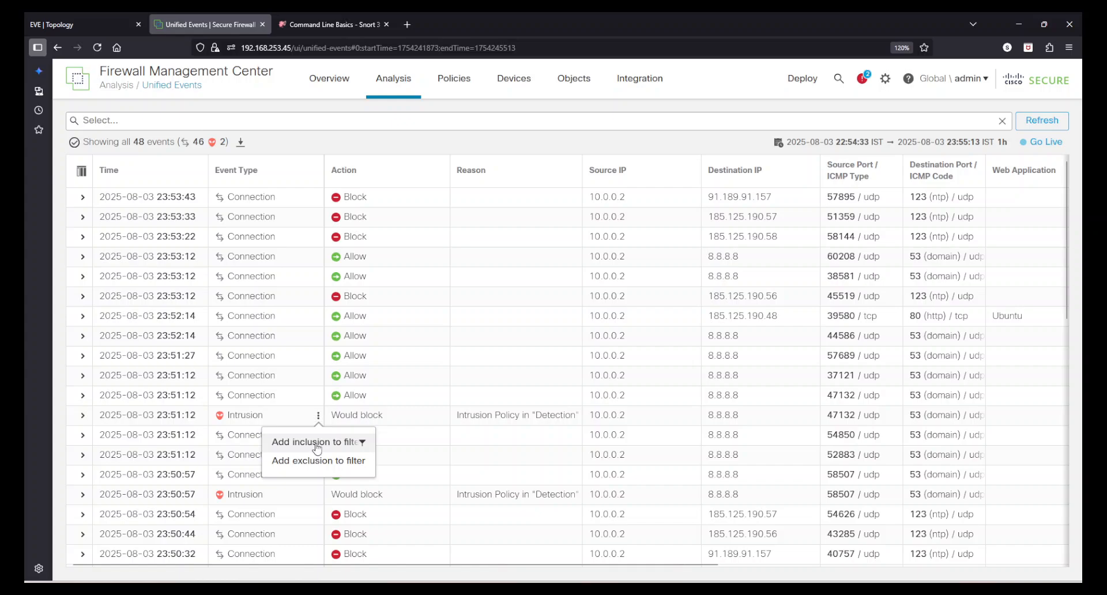
{"action": "left_click", "coordinate": [317, 442]}
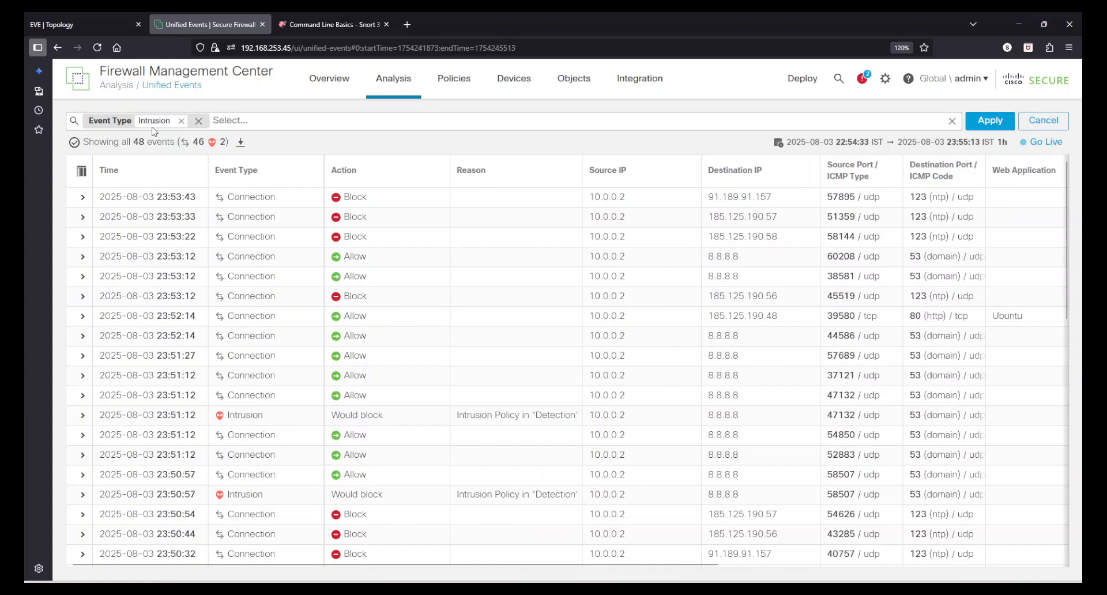
{"action": "left_click", "coordinate": [987, 120]}
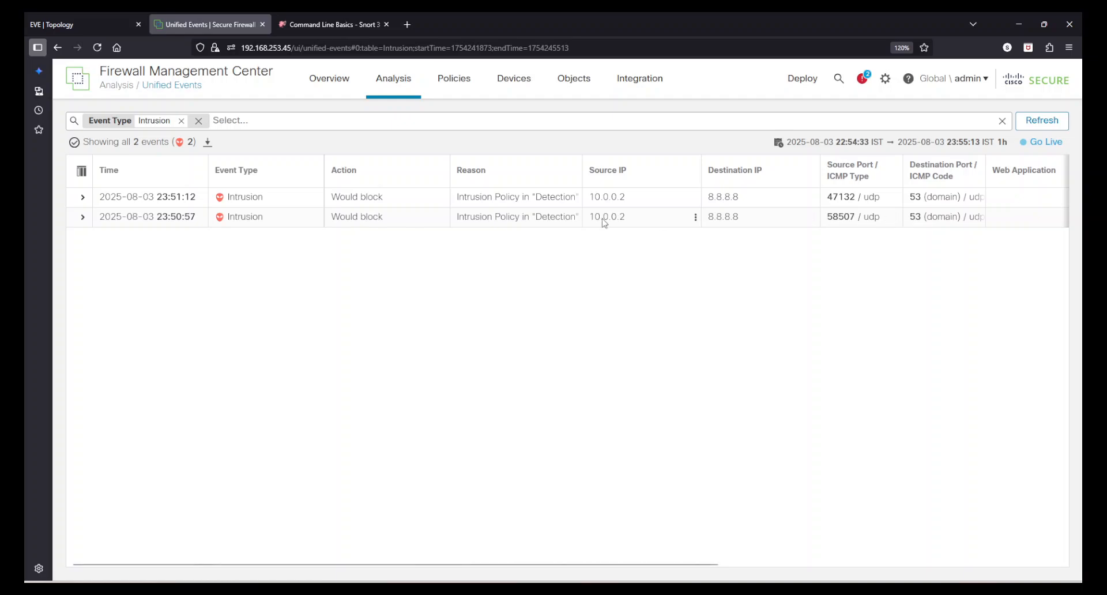
- Expand the 23:51:12 intrusion event and select its triggering Snort rule text
{"action": "left_click", "coordinate": [83, 196]}
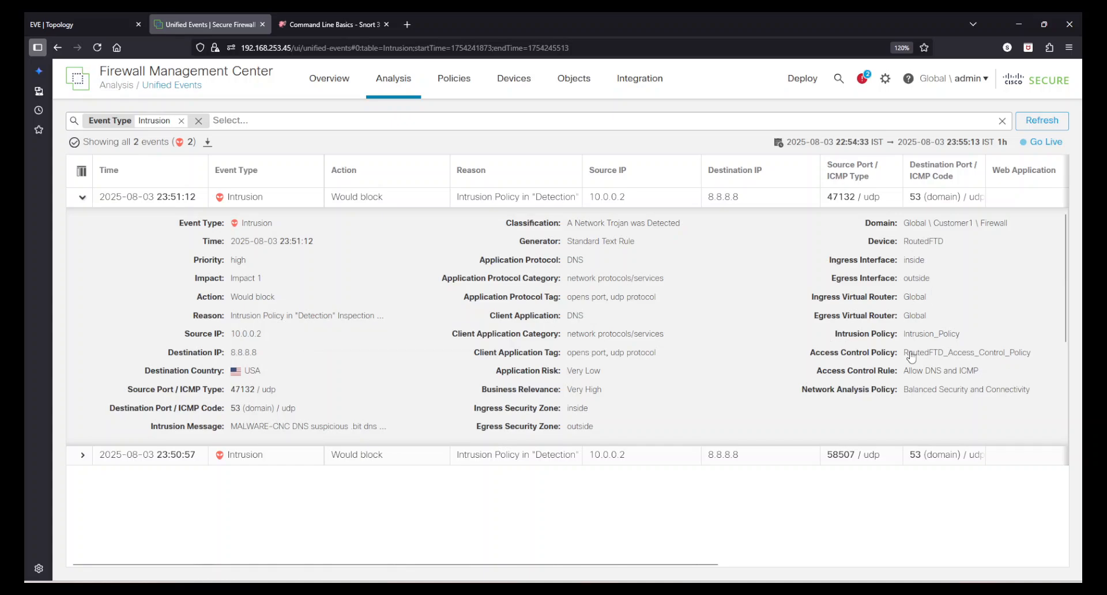
{"action": "scroll", "coordinate": [607, 350], "scroll_direction": "down", "scroll_amount": 3}
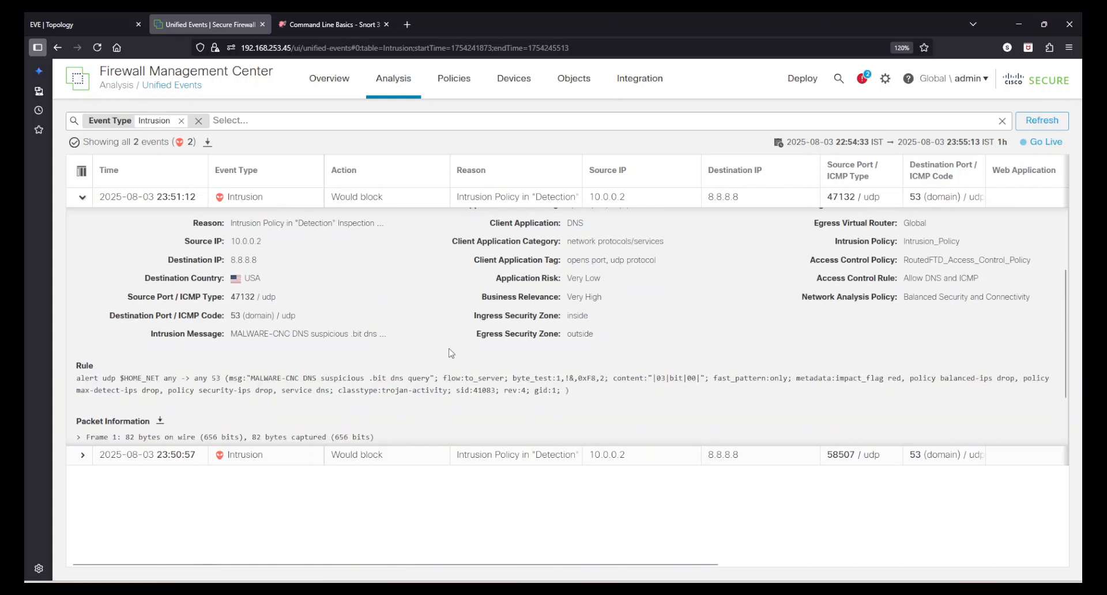
{"action": "left_click_drag", "start_coordinate": [77, 384], "coordinate": [172, 395]}
{"action": "left_click", "coordinate": [575, 402]}
{"action": "left_click", "coordinate": [591, 403]}
{"action": "scroll", "coordinate": [522, 373], "scroll_direction": "down", "scroll_amount": 2}
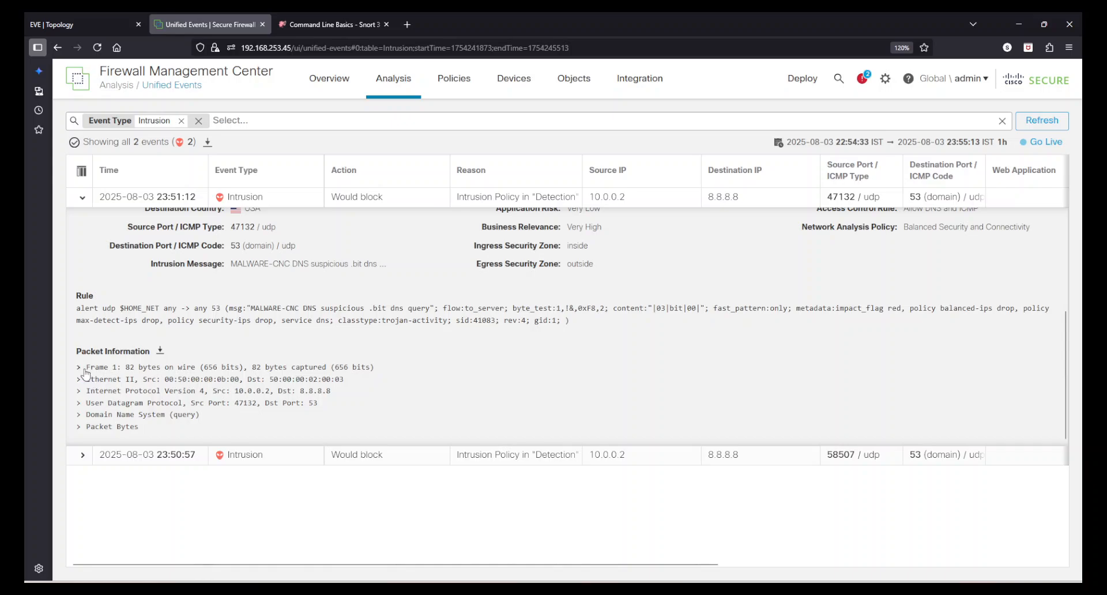
{"action": "scroll", "coordinate": [515, 419], "scroll_direction": "up", "scroll_amount": 4}
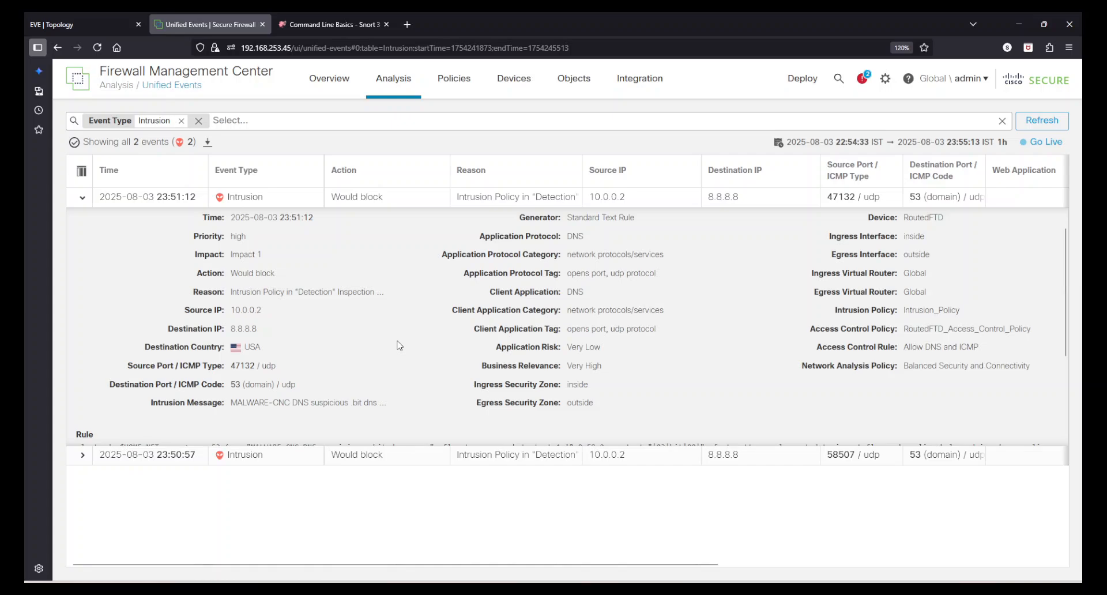
{"action": "scroll", "coordinate": [398, 345], "scroll_direction": "down", "scroll_amount": 4}
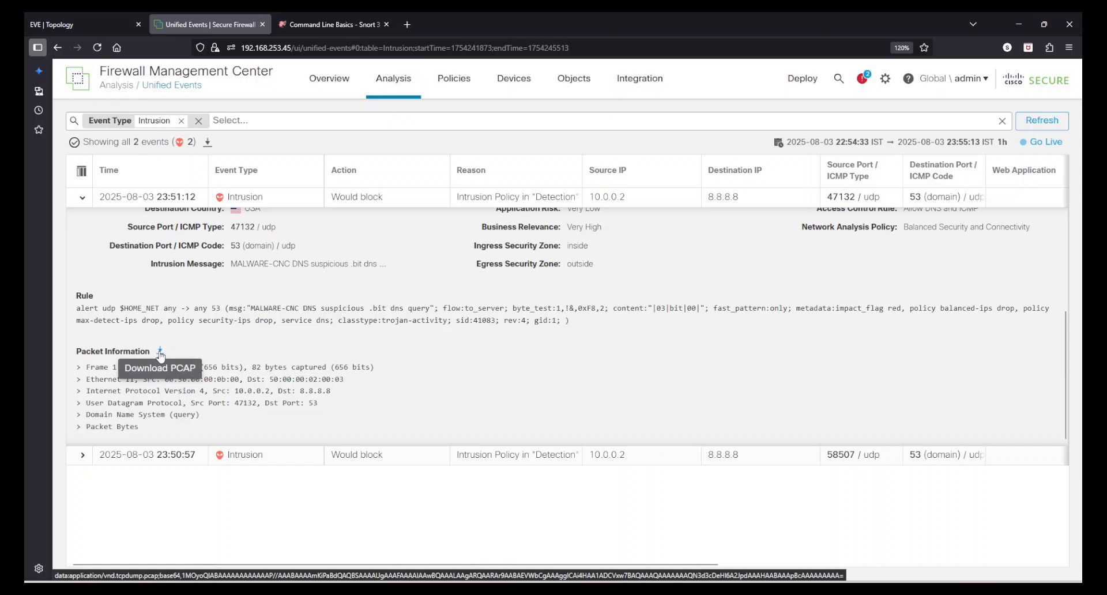
{"action": "left_click", "coordinate": [79, 415]}
{"action": "scroll", "coordinate": [138, 398], "scroll_direction": "down", "scroll_amount": 2}
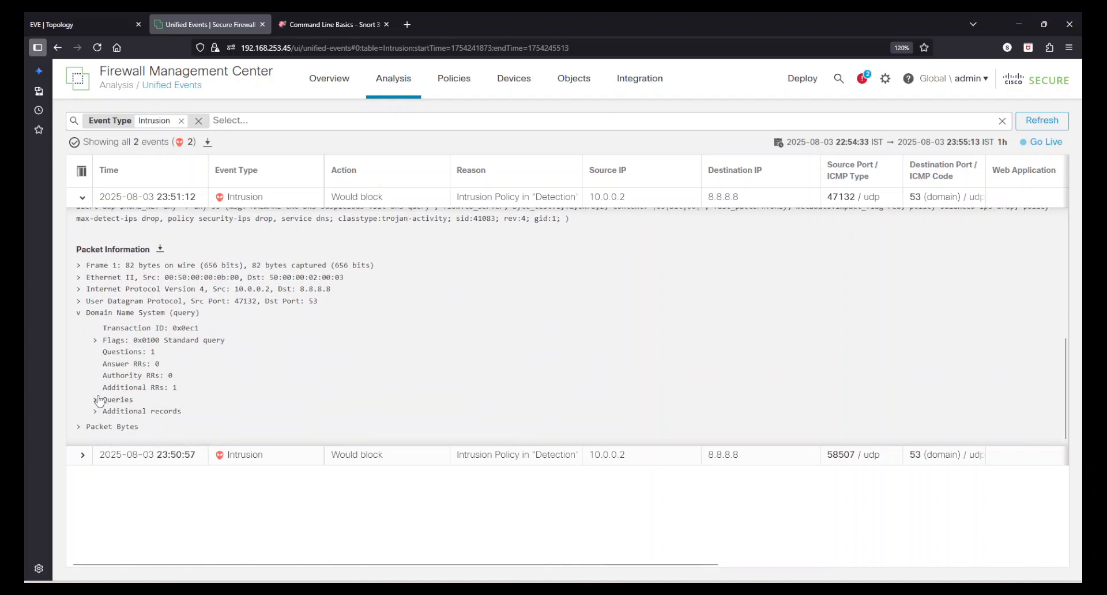
{"action": "left_click", "coordinate": [97, 400]}
{"action": "scroll", "coordinate": [355, 397], "scroll_direction": "down", "scroll_amount": 1}
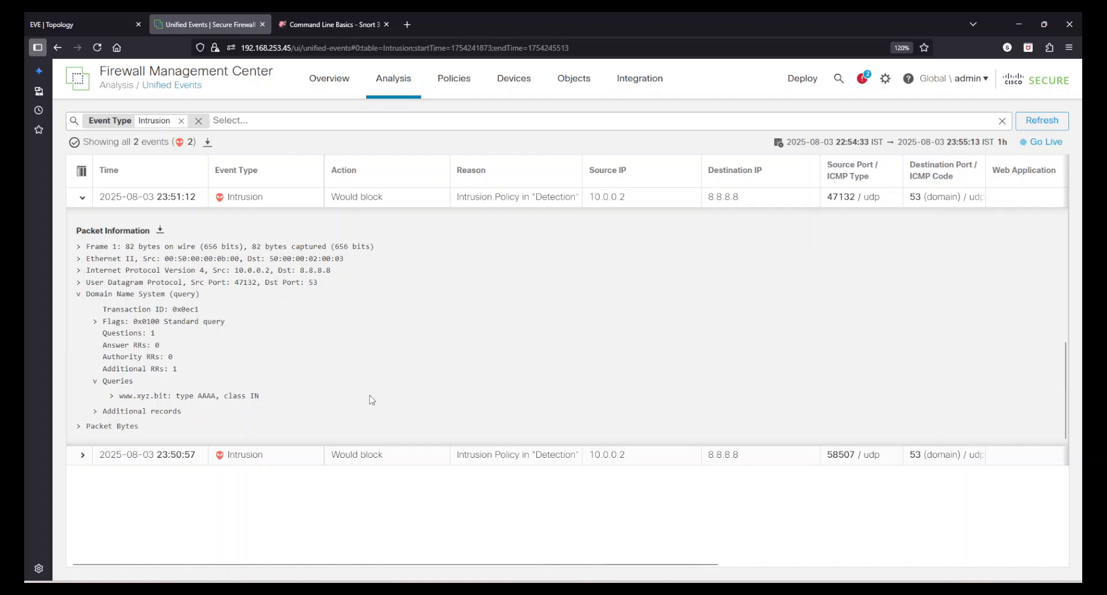
- Expand the User Datagram Protocol header, collapse the UDP and DNS layers, and open Analysis
{"action": "scroll", "coordinate": [375, 398], "scroll_direction": "up", "scroll_amount": 5}
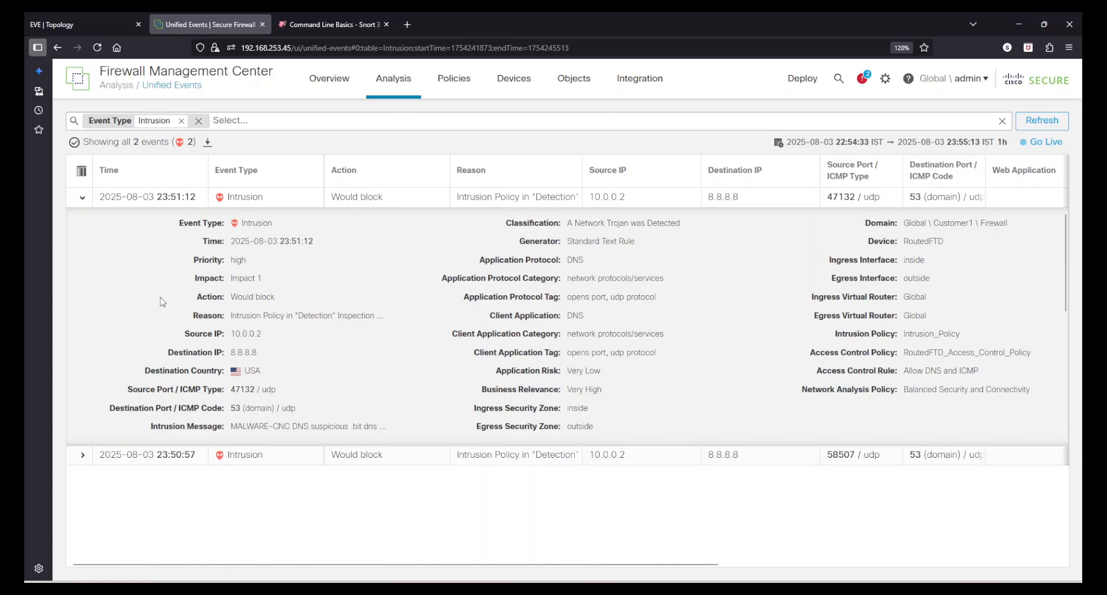
{"action": "scroll", "coordinate": [164, 303], "scroll_direction": "down", "scroll_amount": 5}
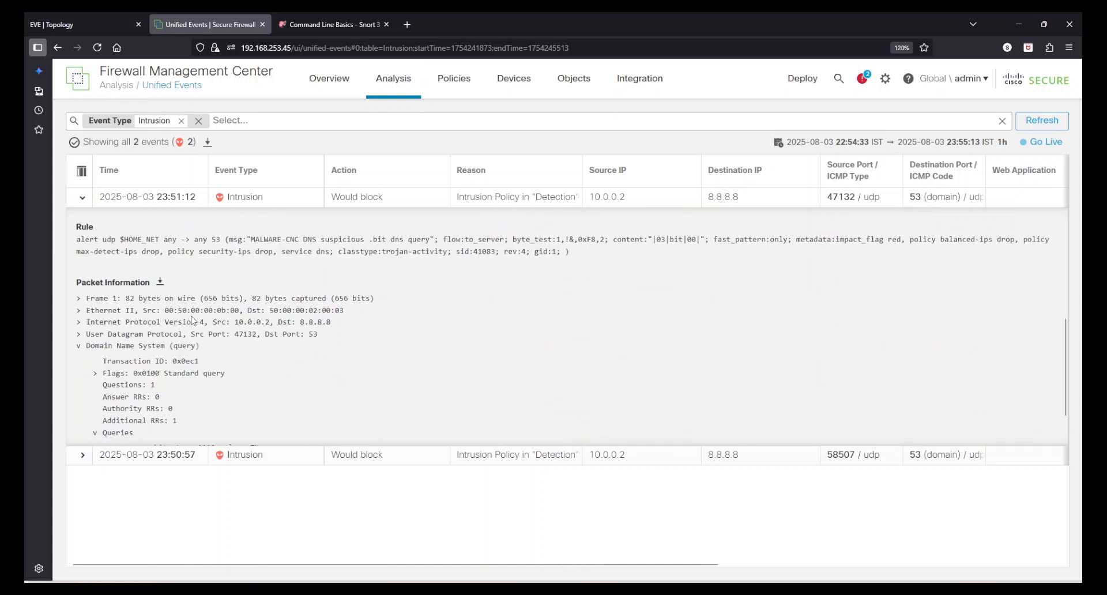
{"action": "left_click", "coordinate": [82, 338]}
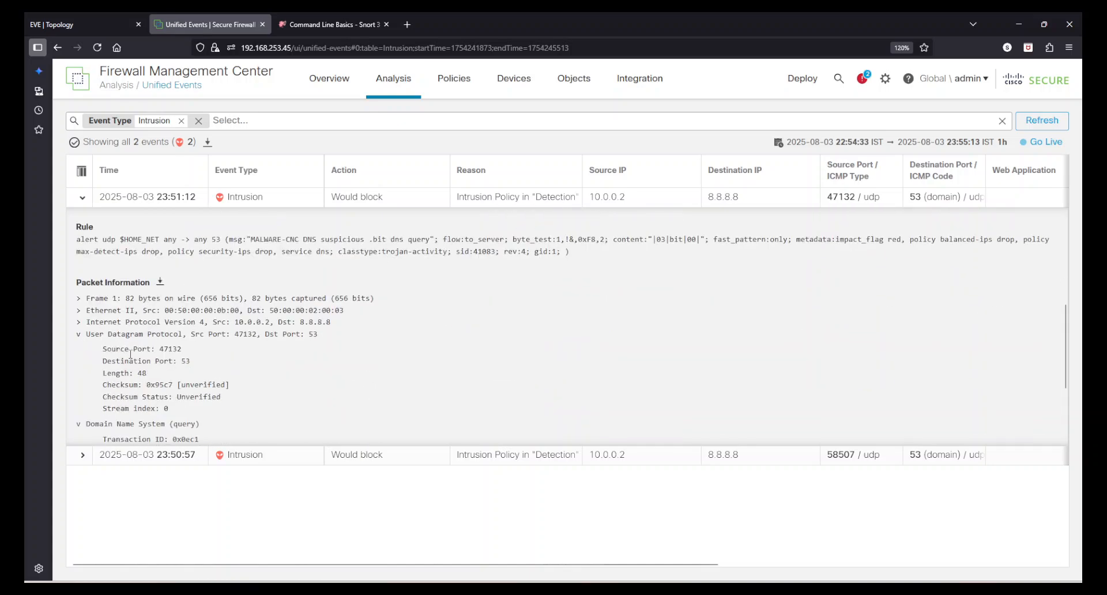
{"action": "left_click", "coordinate": [75, 335]}
{"action": "left_click", "coordinate": [78, 346]}
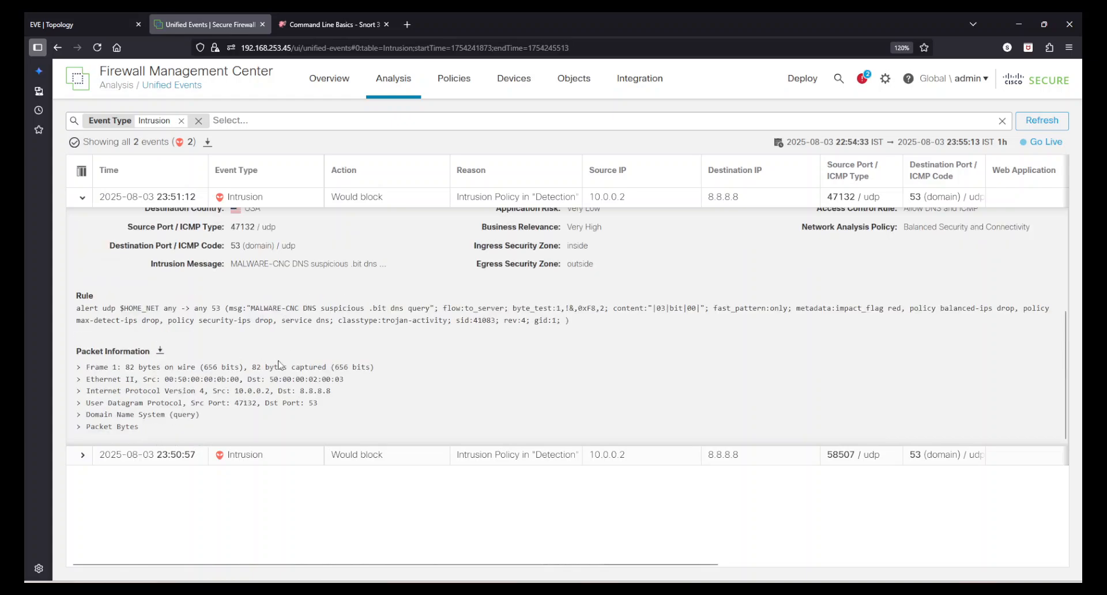
{"action": "left_click", "coordinate": [398, 81]}
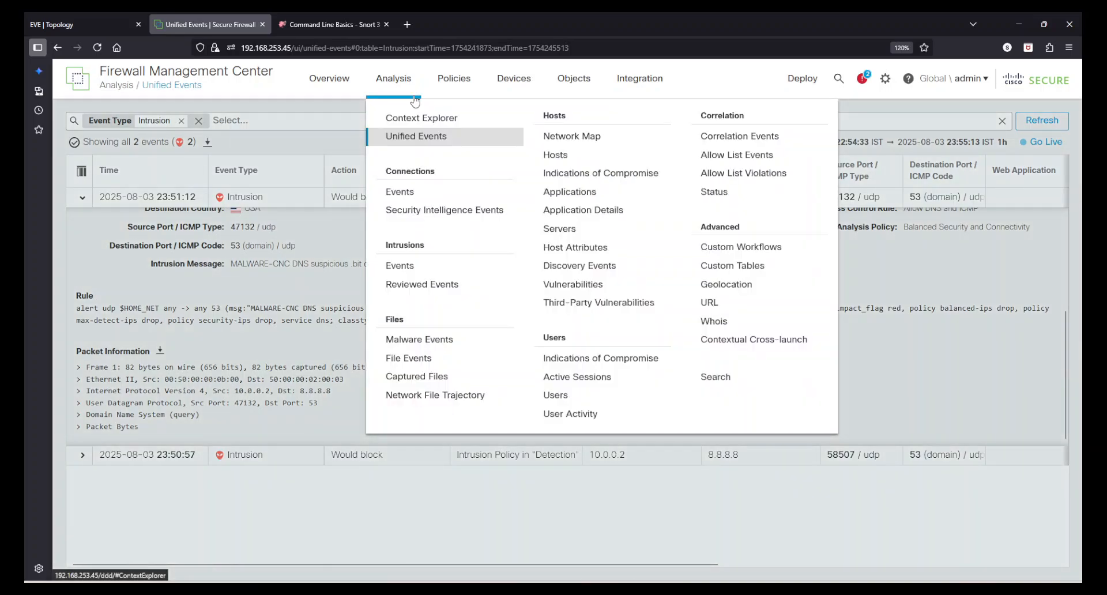
- On the intrusion Events page, check the MALWARE-CNC .bit DNS query event and mark it reviewed
{"action": "left_click", "coordinate": [404, 265]}
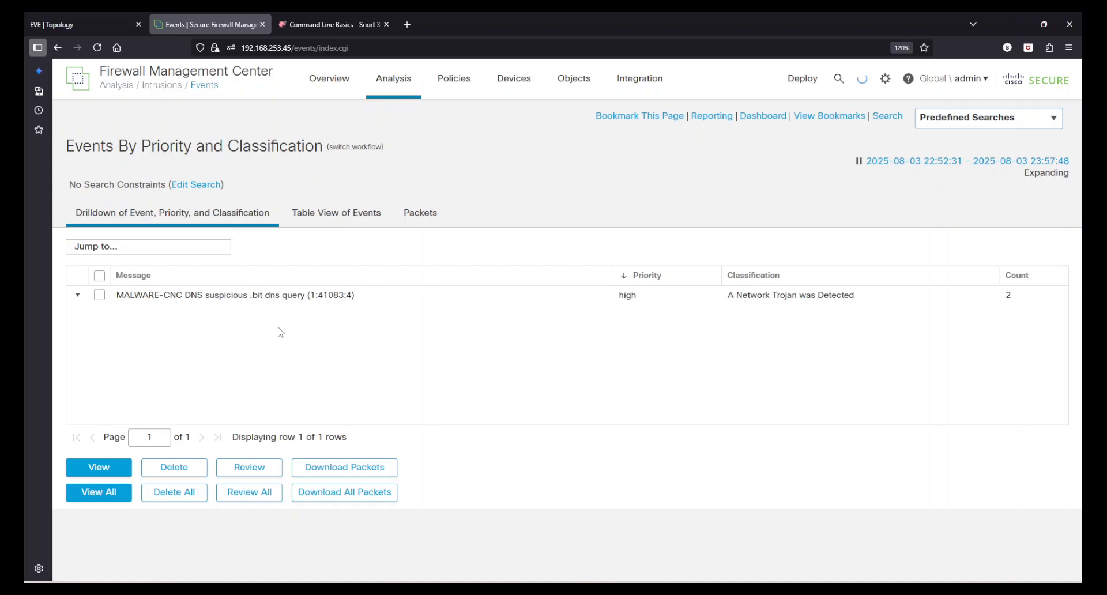
{"action": "left_click", "coordinate": [99, 295]}
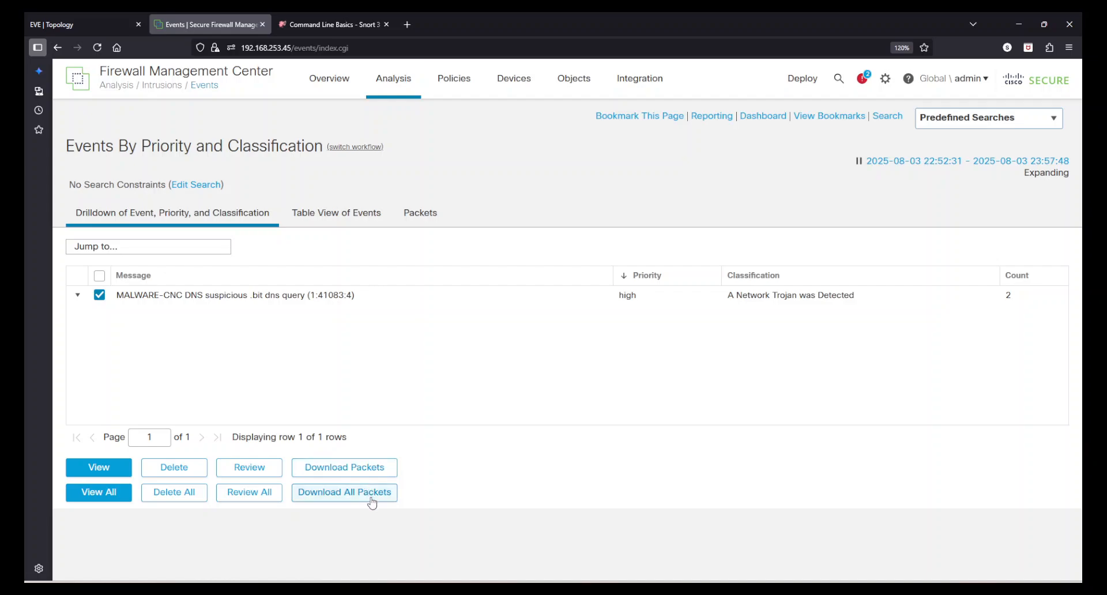
{"action": "left_click", "coordinate": [99, 276]}
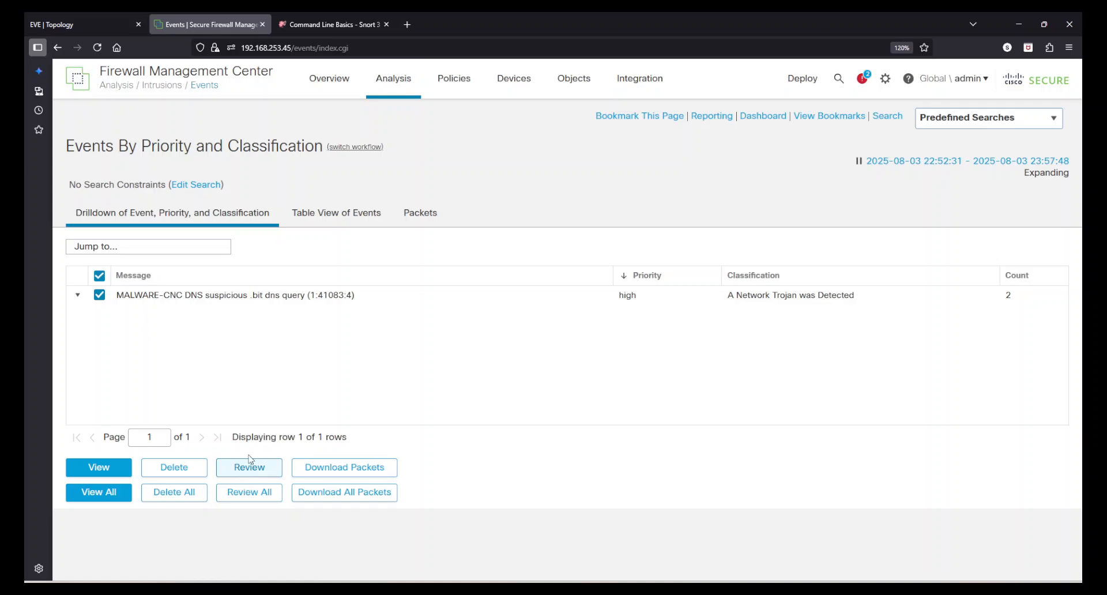
{"action": "left_click", "coordinate": [99, 276]}
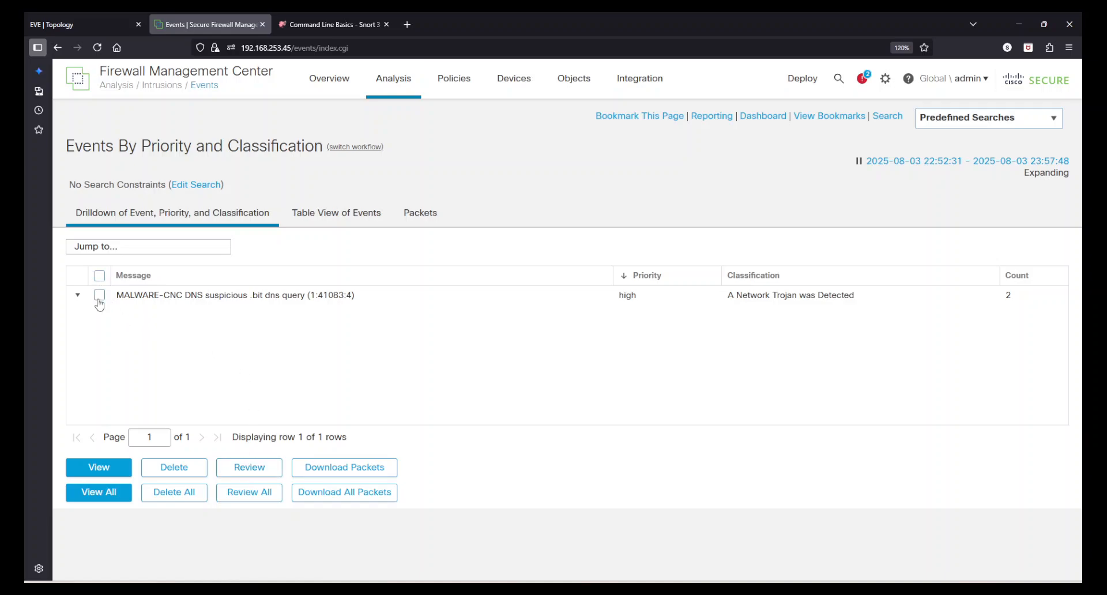
{"action": "left_click", "coordinate": [99, 294]}
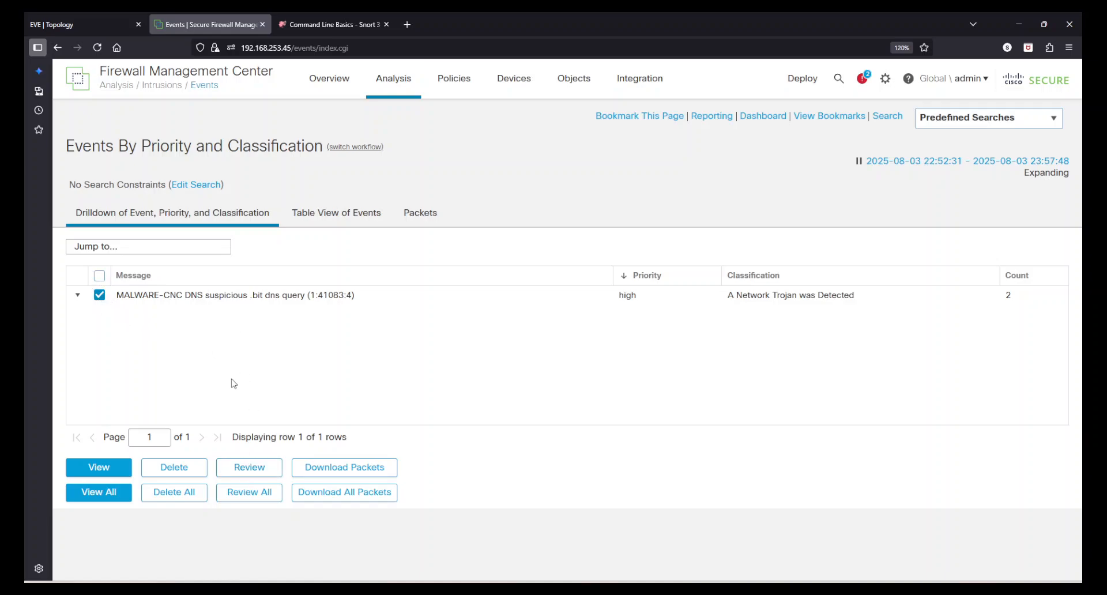
{"action": "left_click", "coordinate": [256, 475]}
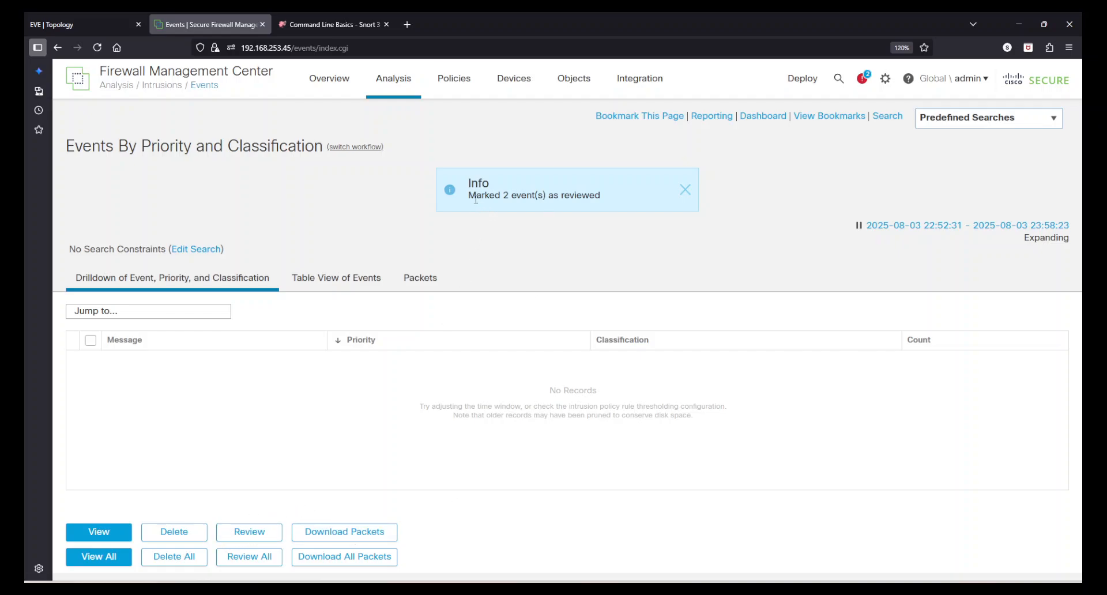
- Dismiss the reviewed confirmation and open Analysis > Intrusions > Reviewed Events
{"action": "left_click_drag", "start_coordinate": [474, 198], "coordinate": [602, 195]}
{"action": "left_click", "coordinate": [604, 195]}
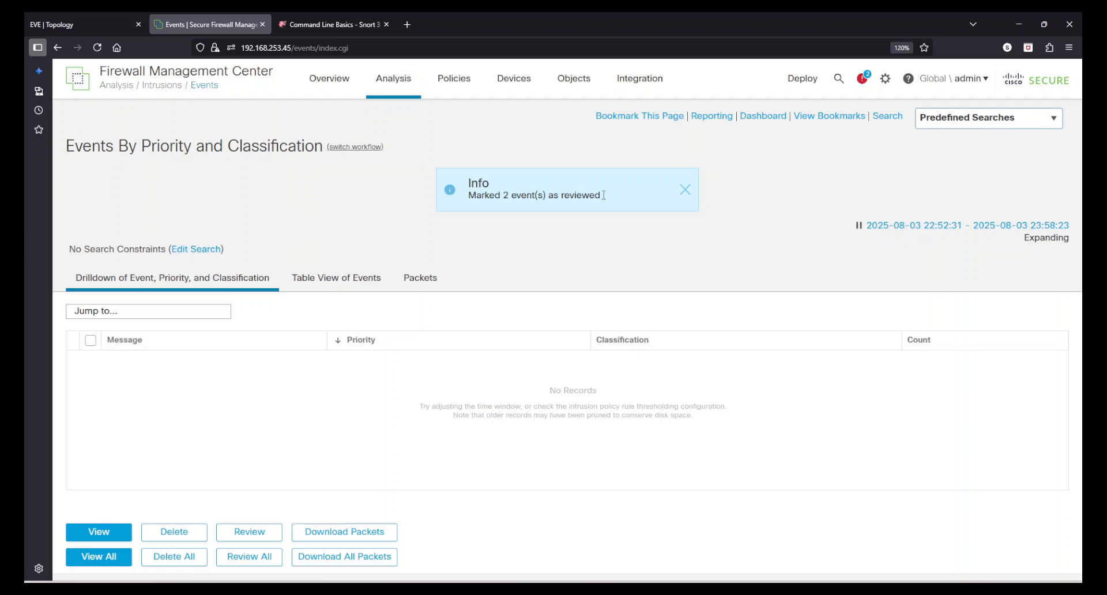
{"action": "left_click", "coordinate": [684, 190]}
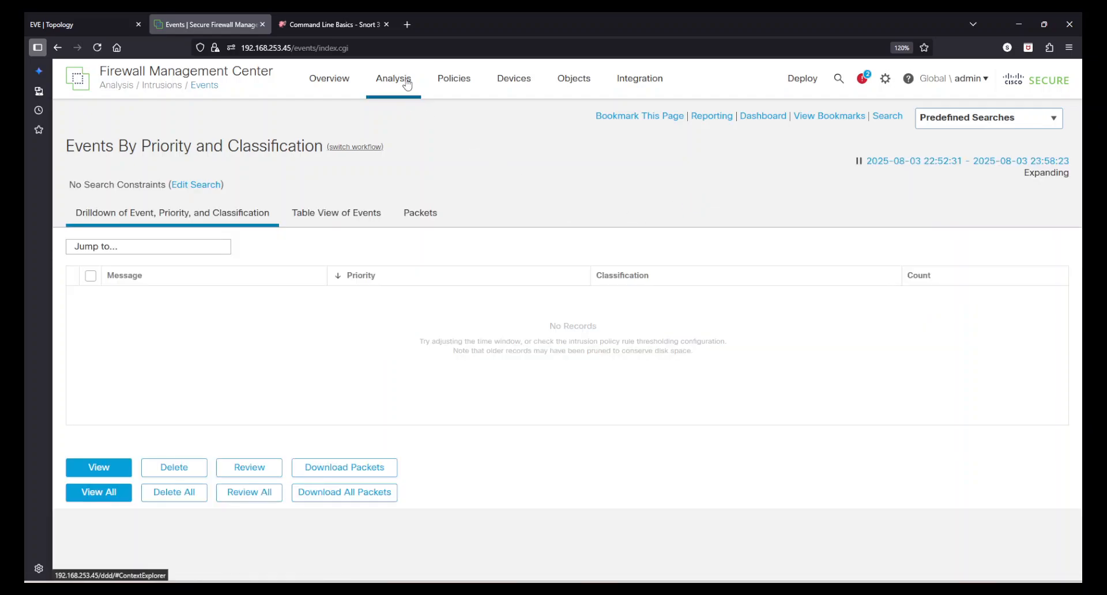
{"action": "mouse_move", "coordinate": [406, 84]}
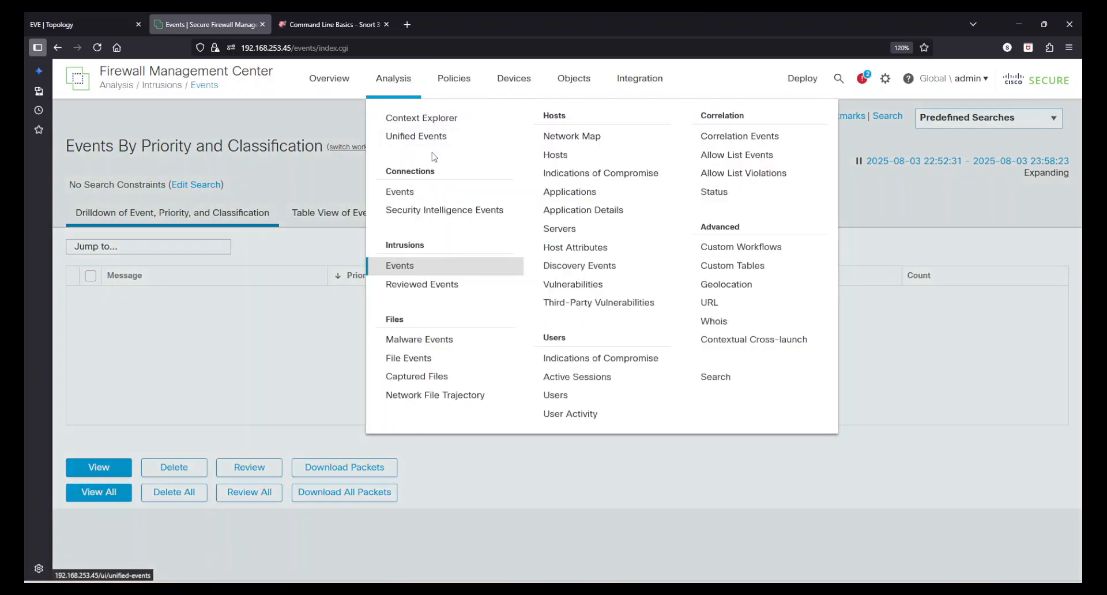
{"action": "left_click", "coordinate": [440, 285]}
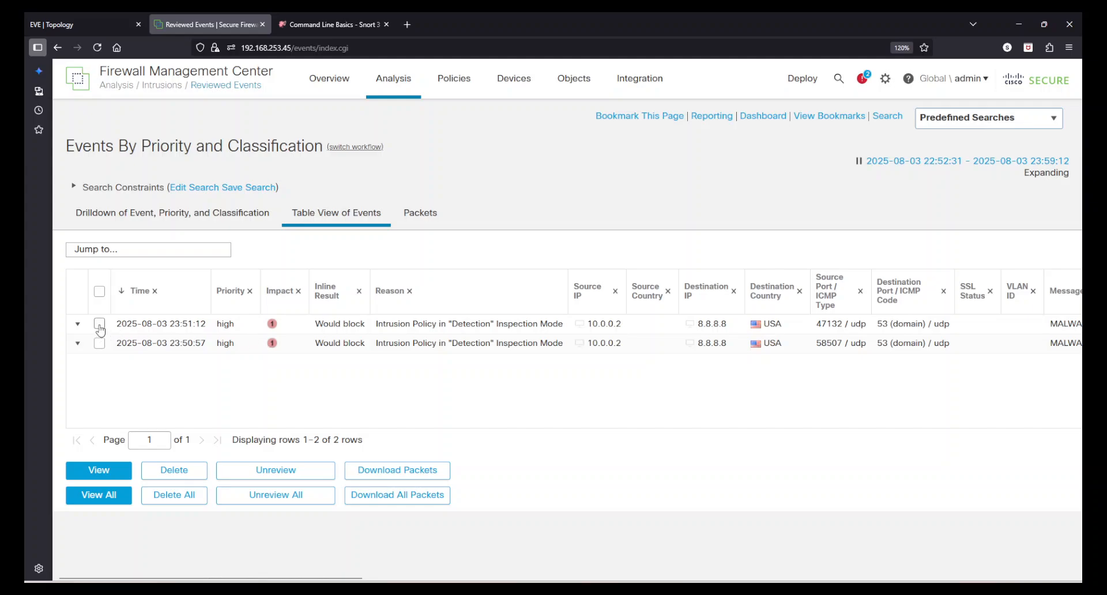
- Select all reviewed events, delete them, and dismiss the deletion message
{"action": "left_click", "coordinate": [98, 292]}
{"action": "left_click", "coordinate": [174, 471]}
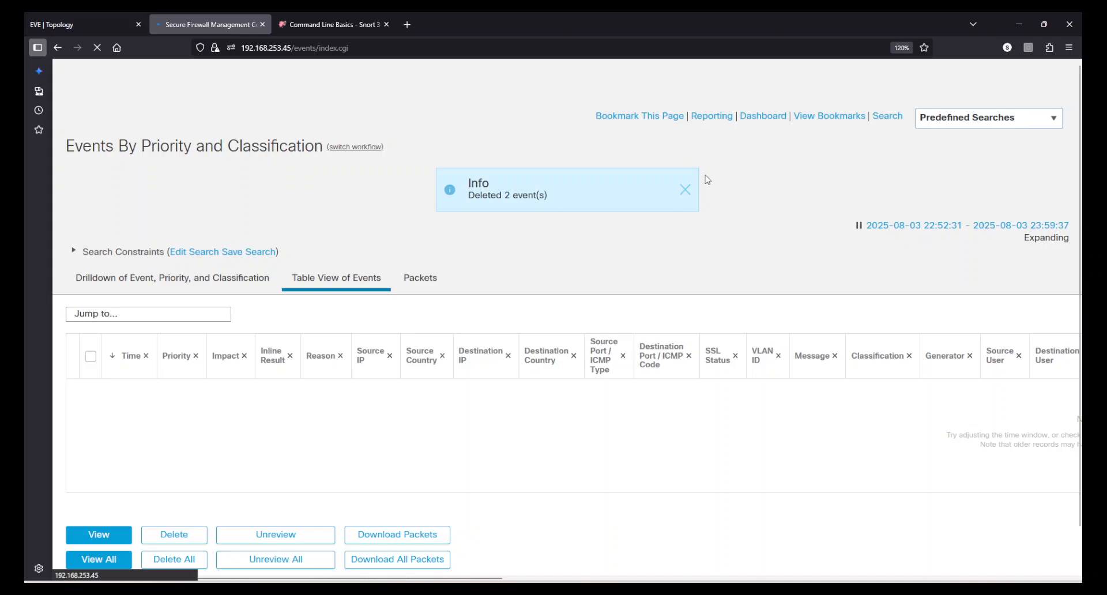
{"action": "left_click", "coordinate": [692, 192]}
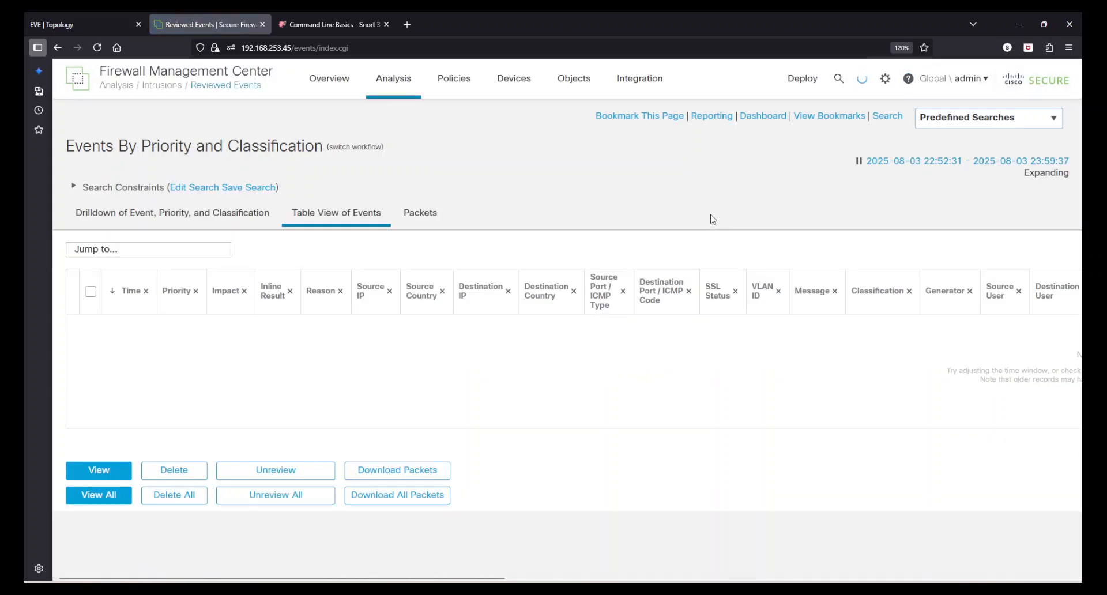
- Open Policies > Intrusion and switch the domain to Customer1 \ Firewall from the admin menu
{"action": "mouse_move", "coordinate": [454, 87]}
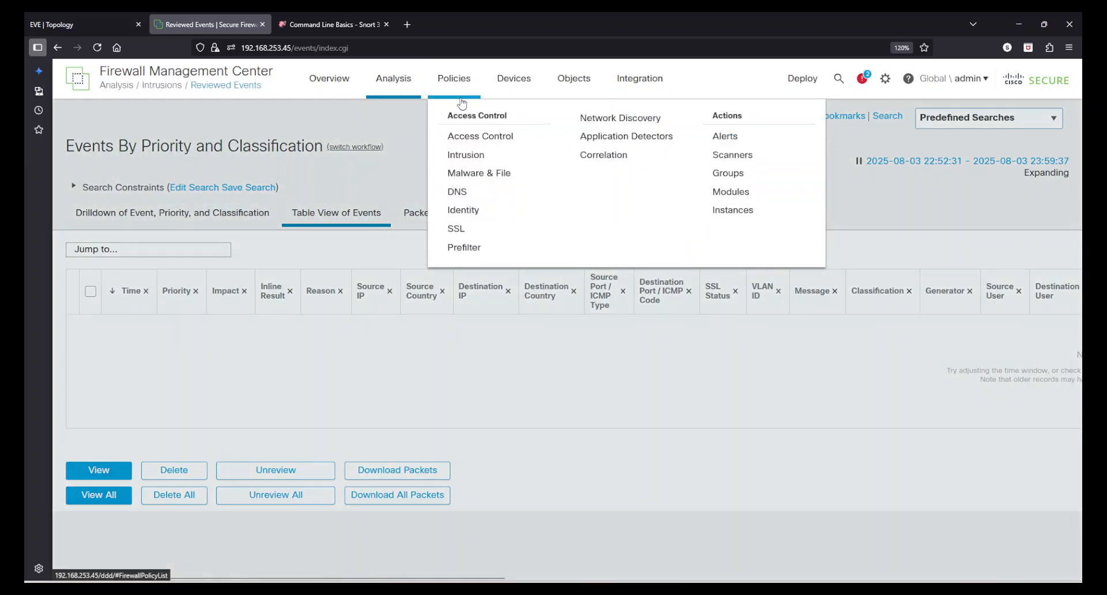
{"action": "left_click", "coordinate": [467, 155]}
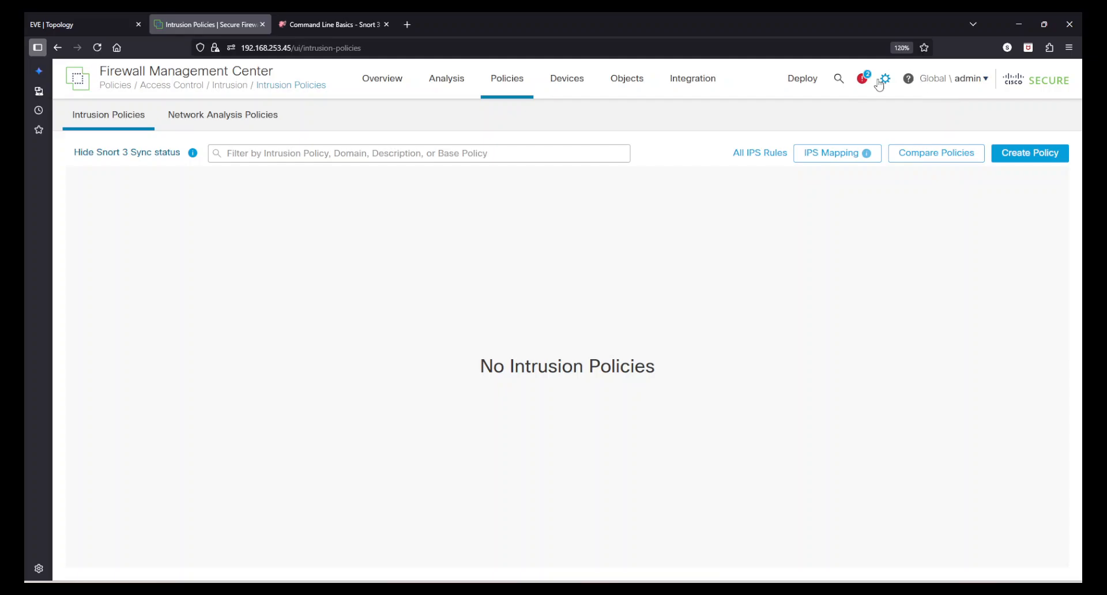
{"action": "left_click", "coordinate": [962, 85]}
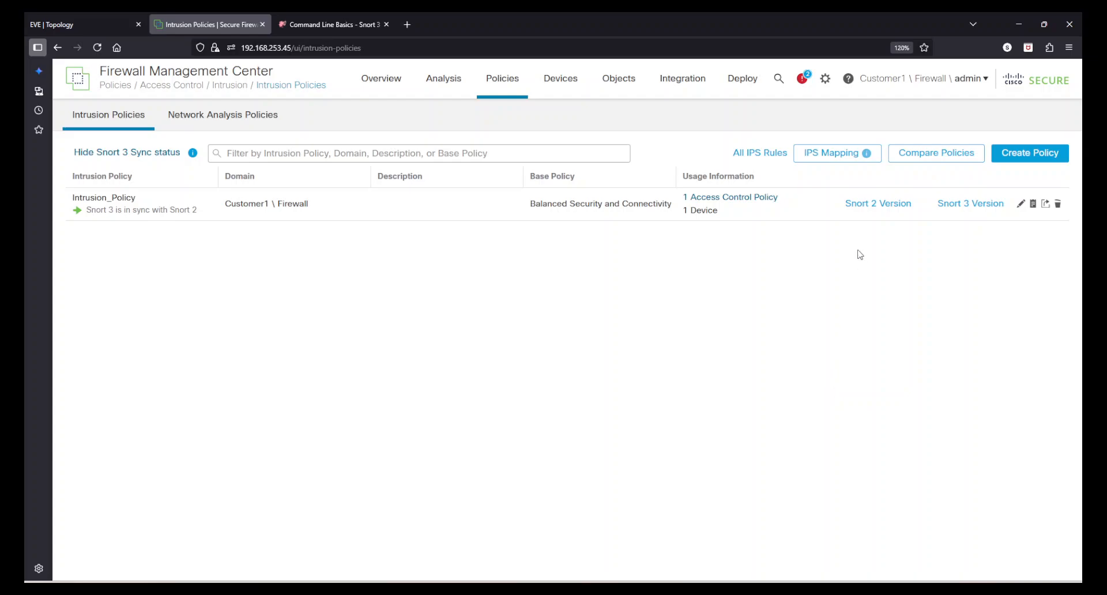
- Open Intrusion_Policy's Snort 2 version and review its 9821 enabled rules summary
{"action": "left_click", "coordinate": [859, 207]}
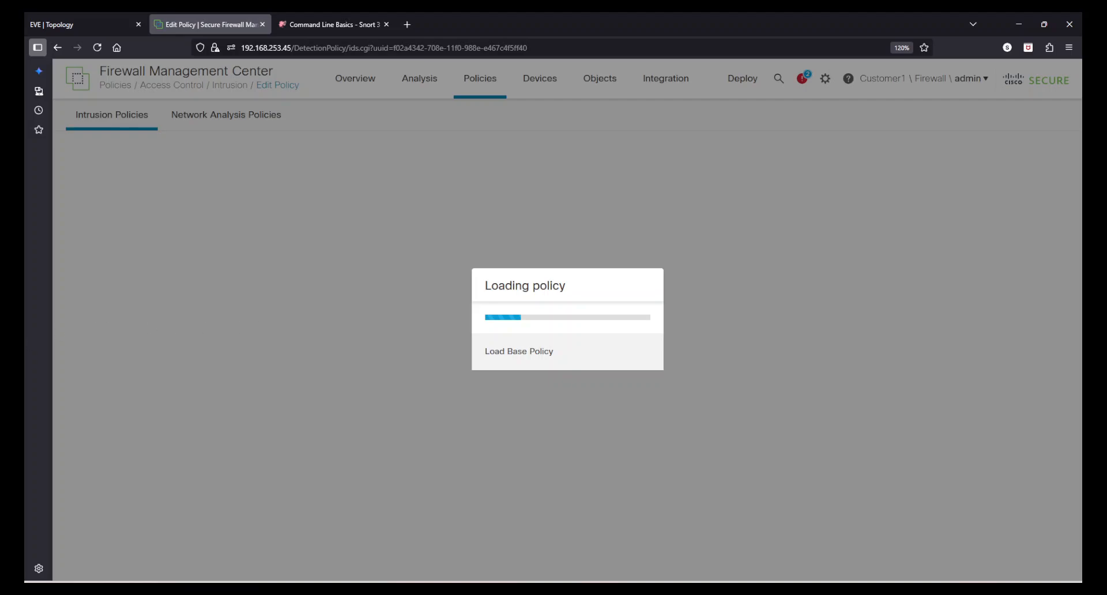
{"action": "scroll", "coordinate": [585, 252], "scroll_direction": "down", "scroll_amount": 2}
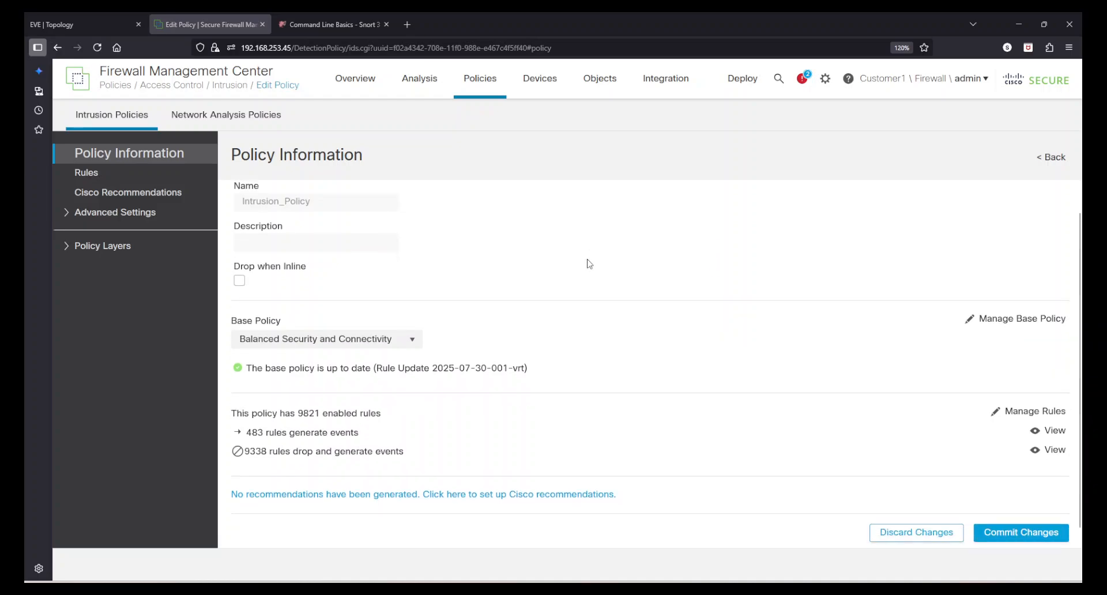
{"action": "scroll", "coordinate": [614, 283], "scroll_direction": "up", "scroll_amount": 2}
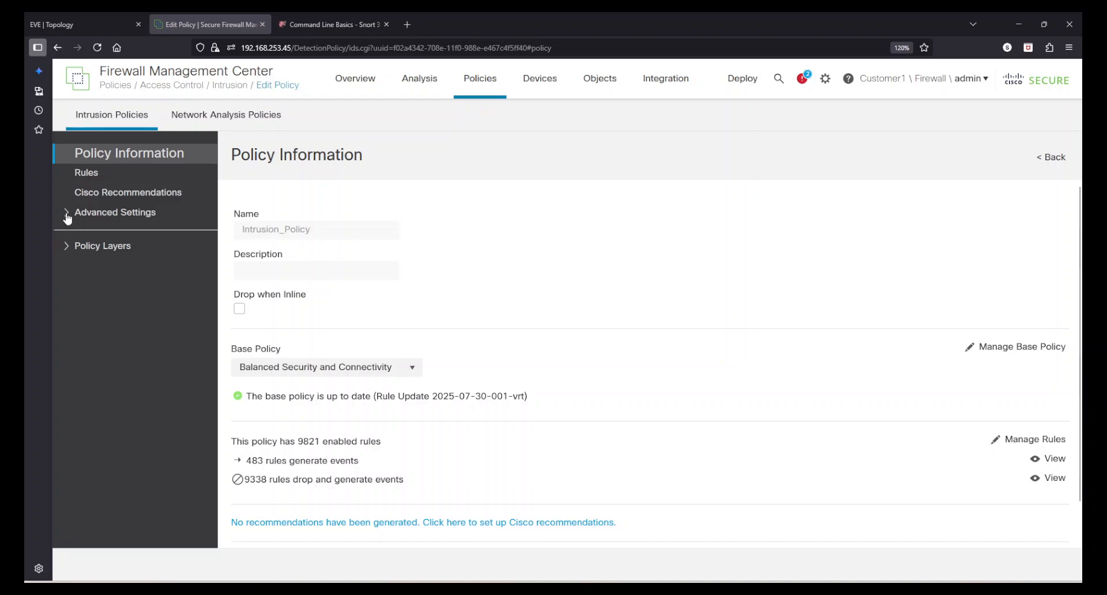
- List the policy's rules and show details for 1:37062 APP-DETECT 12P DNS request attempt
{"action": "left_click", "coordinate": [86, 174]}
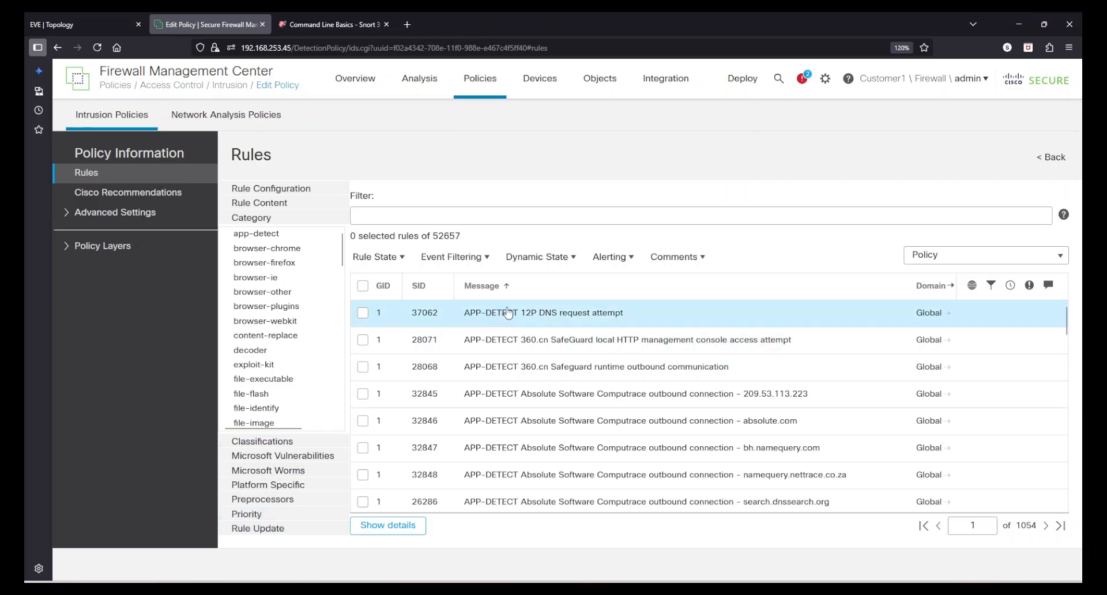
{"action": "left_click", "coordinate": [369, 318]}
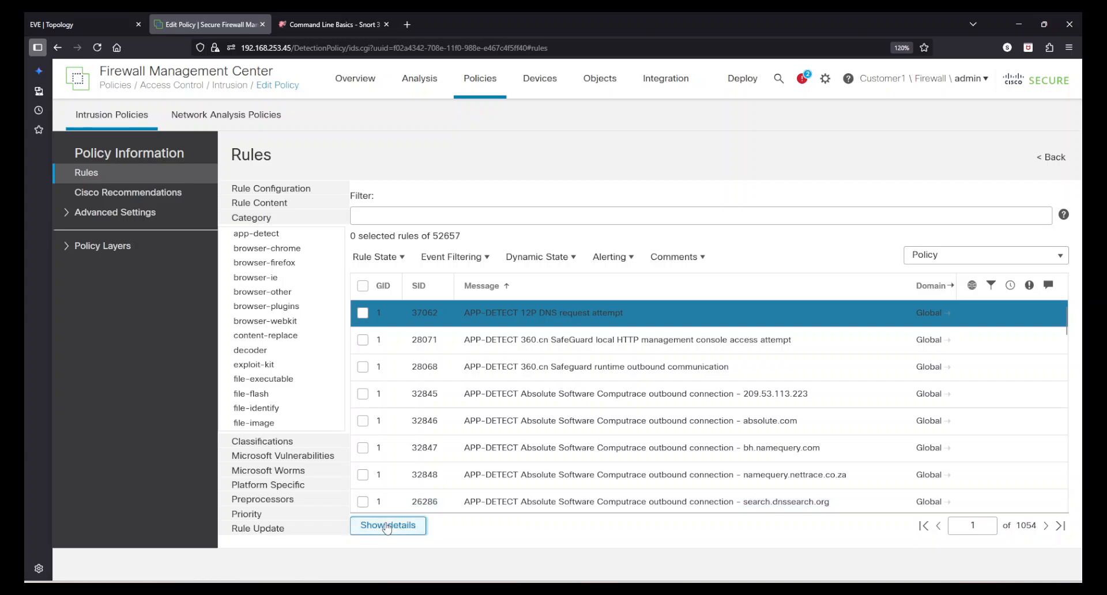
{"action": "left_click", "coordinate": [386, 525]}
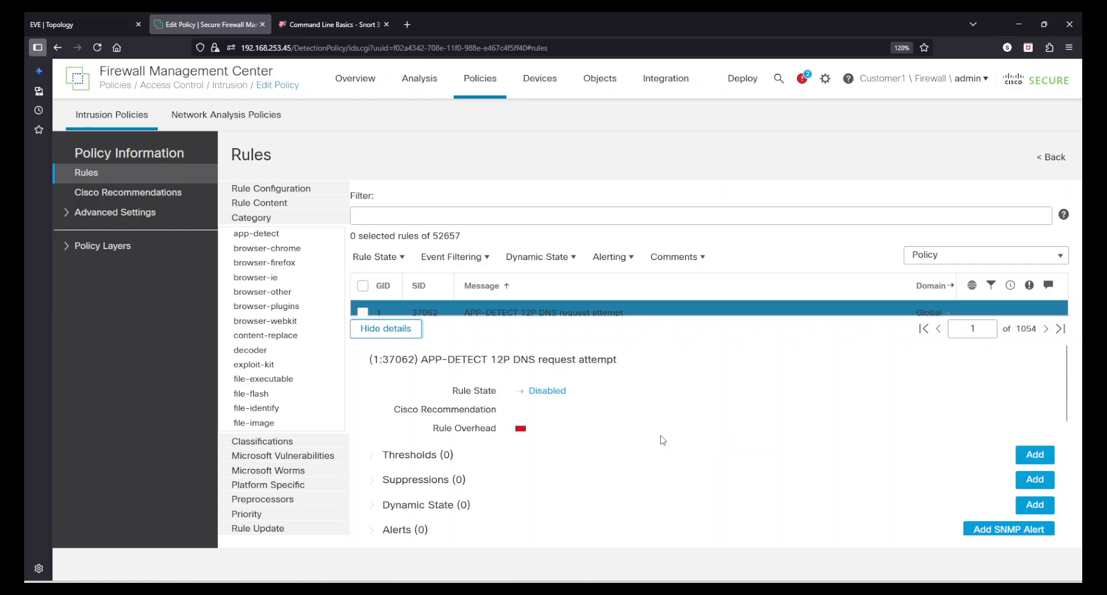
- Expand rule 1:37062's Thresholds and Suppressions sections in the details pane
{"action": "scroll", "coordinate": [663, 440], "scroll_direction": "down", "scroll_amount": 2}
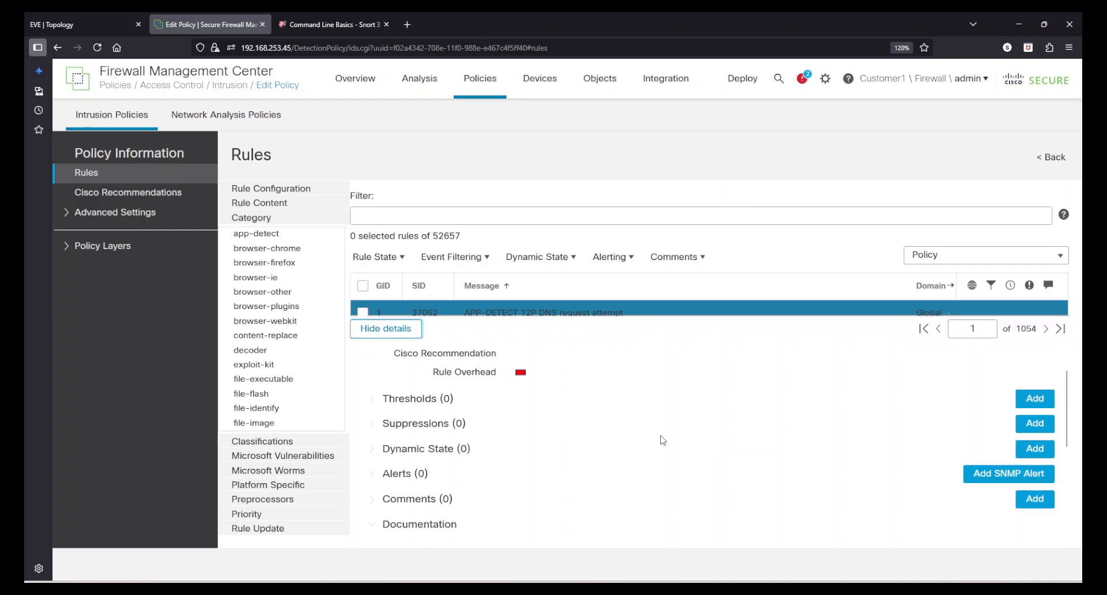
{"action": "left_click", "coordinate": [371, 399]}
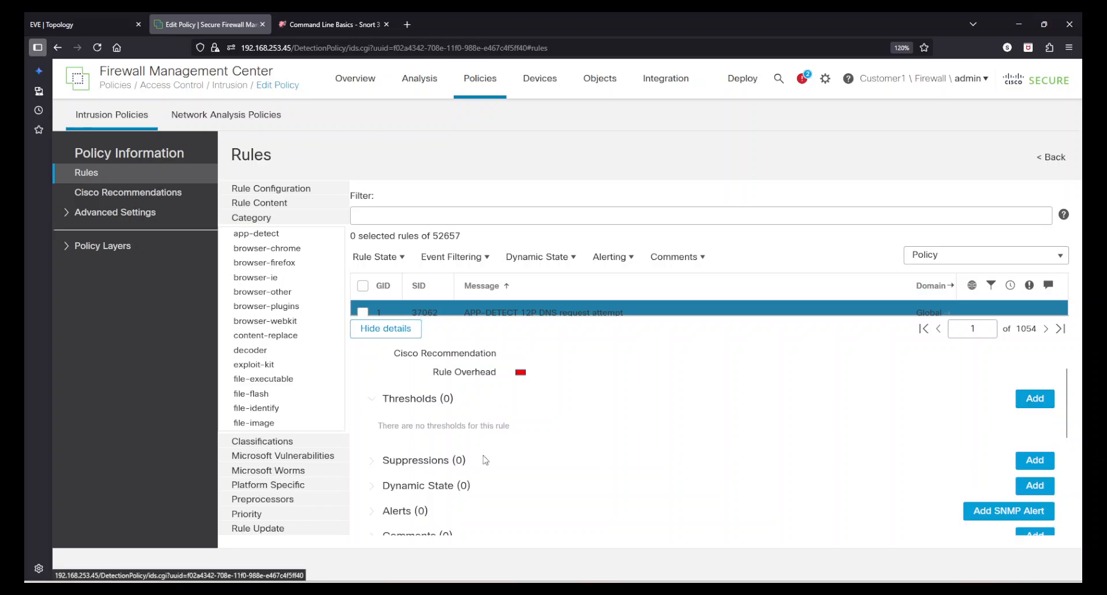
{"action": "left_click", "coordinate": [375, 462]}
- Try the Threshold, Both and Limit threshold types with count 1, then cancel without adding
{"action": "scroll", "coordinate": [691, 484], "scroll_direction": "up", "scroll_amount": 2}
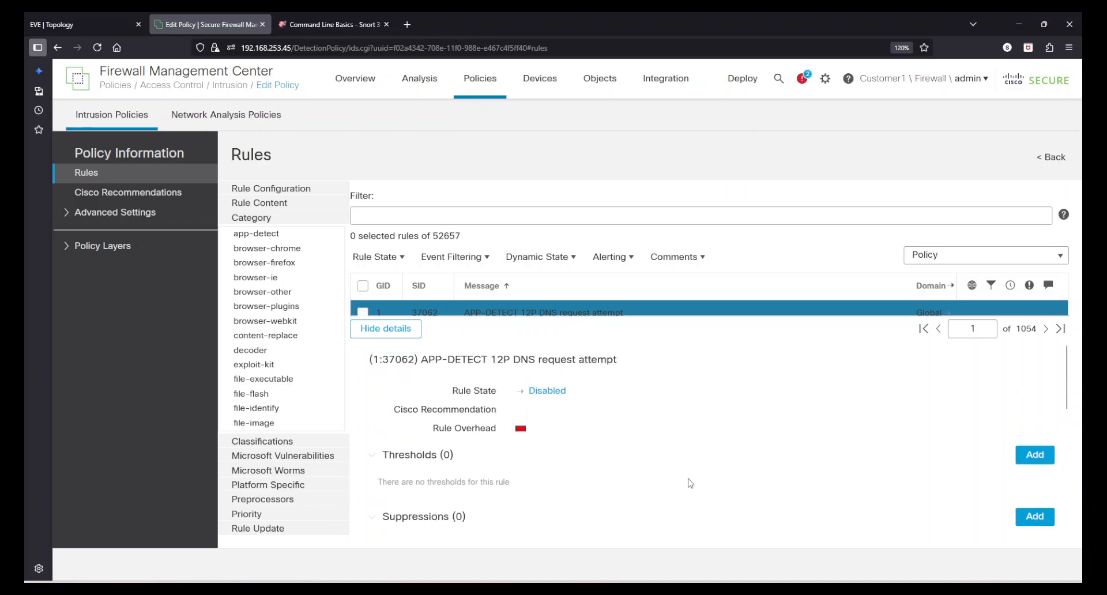
{"action": "left_click", "coordinate": [1030, 457]}
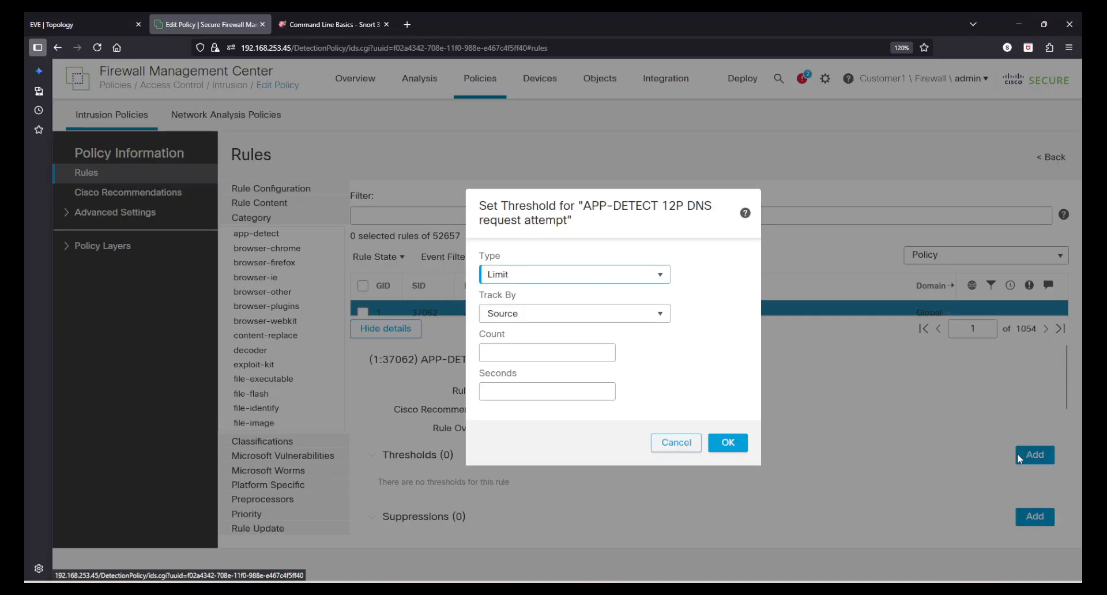
{"action": "left_click", "coordinate": [563, 275]}
{"action": "left_click", "coordinate": [522, 312]}
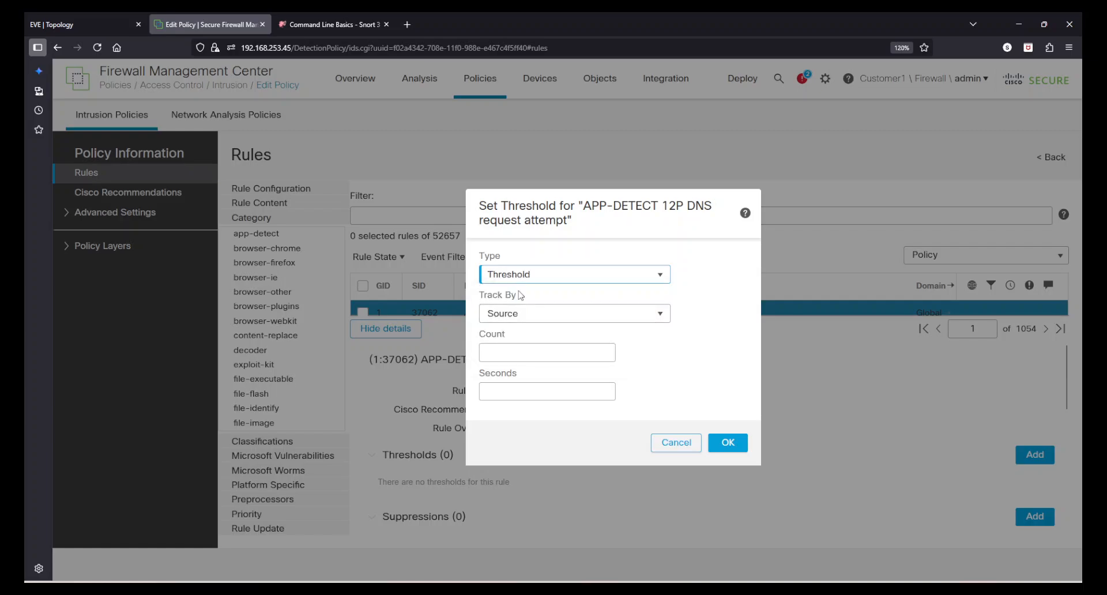
{"action": "left_click", "coordinate": [519, 277]}
{"action": "left_click", "coordinate": [511, 329]}
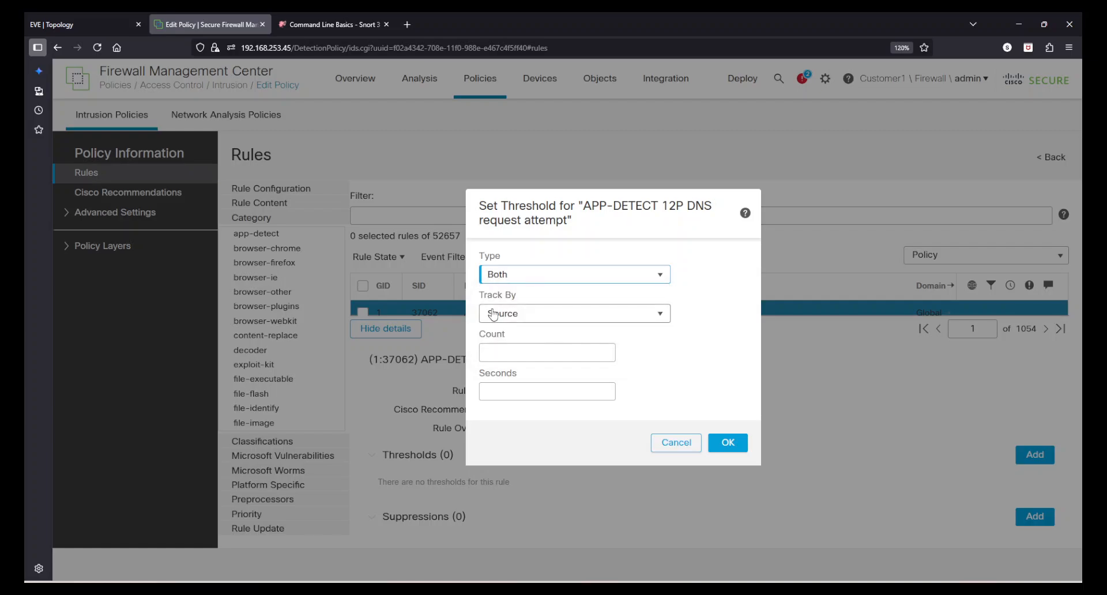
{"action": "left_click", "coordinate": [516, 275]}
{"action": "left_click", "coordinate": [511, 295]}
{"action": "left_click", "coordinate": [535, 348]}
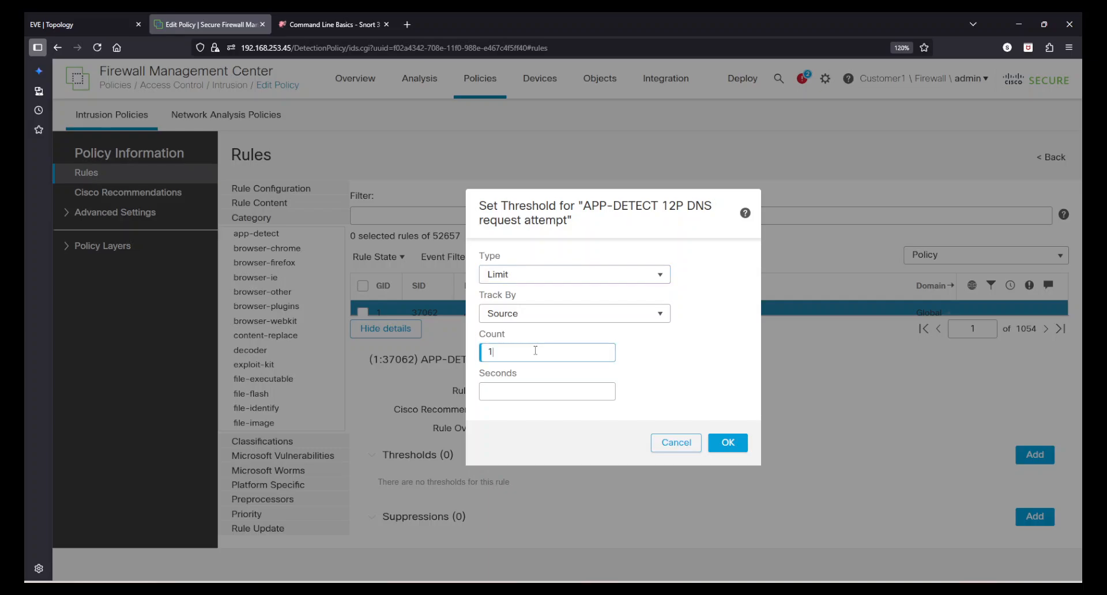
{"action": "left_click", "coordinate": [532, 384]}
{"action": "left_click", "coordinate": [680, 444]}
- Scroll to the rule's Documentation section to read its full Snort rule text
{"action": "scroll", "coordinate": [653, 467], "scroll_direction": "down", "scroll_amount": 3}
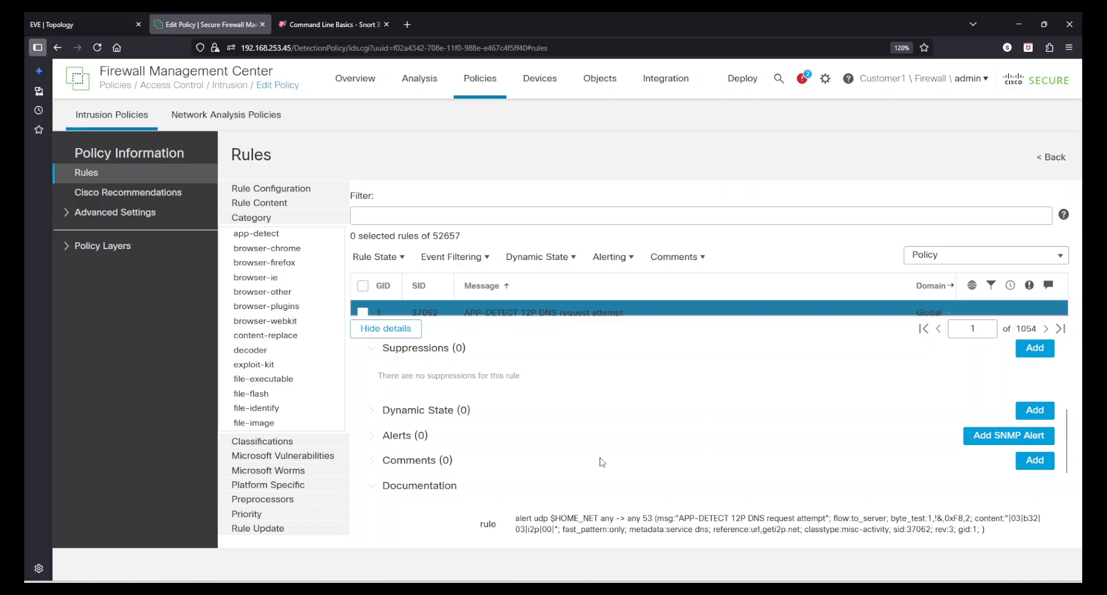
{"action": "scroll", "coordinate": [602, 462], "scroll_direction": "up", "scroll_amount": 3}
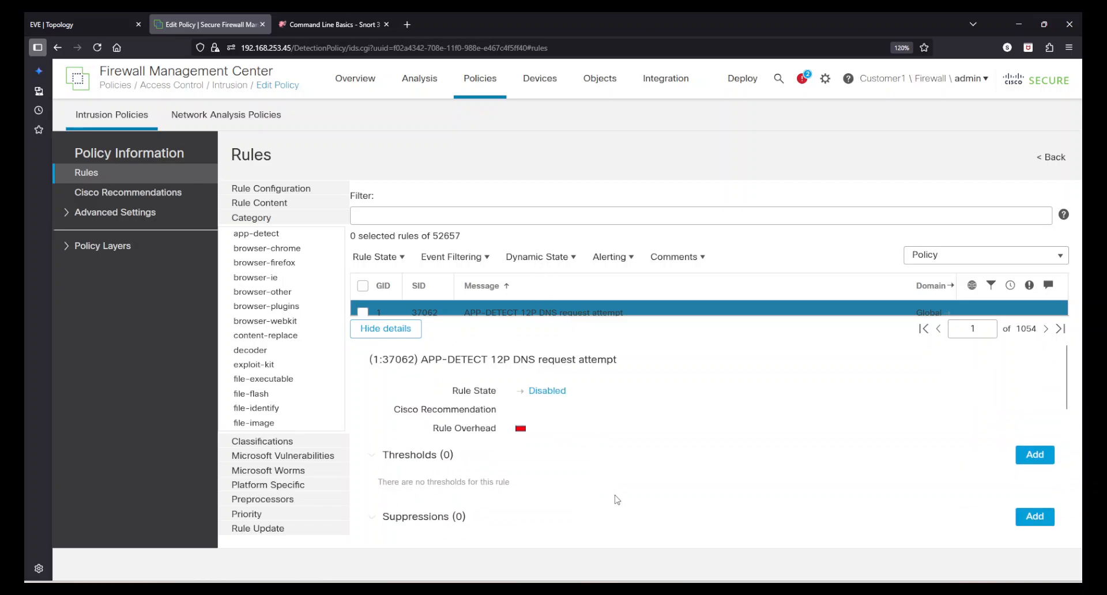
{"action": "scroll", "coordinate": [617, 500], "scroll_direction": "down", "scroll_amount": 4}
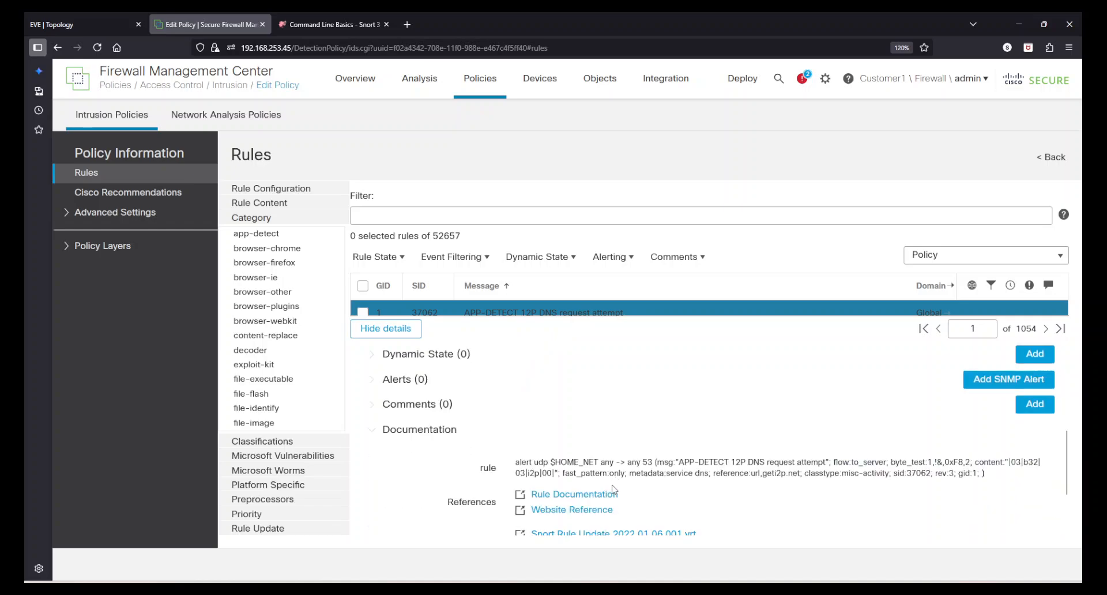
{"action": "scroll", "coordinate": [675, 493], "scroll_direction": "down", "scroll_amount": 2}
{"action": "scroll", "coordinate": [748, 513], "scroll_direction": "up", "scroll_amount": 1}
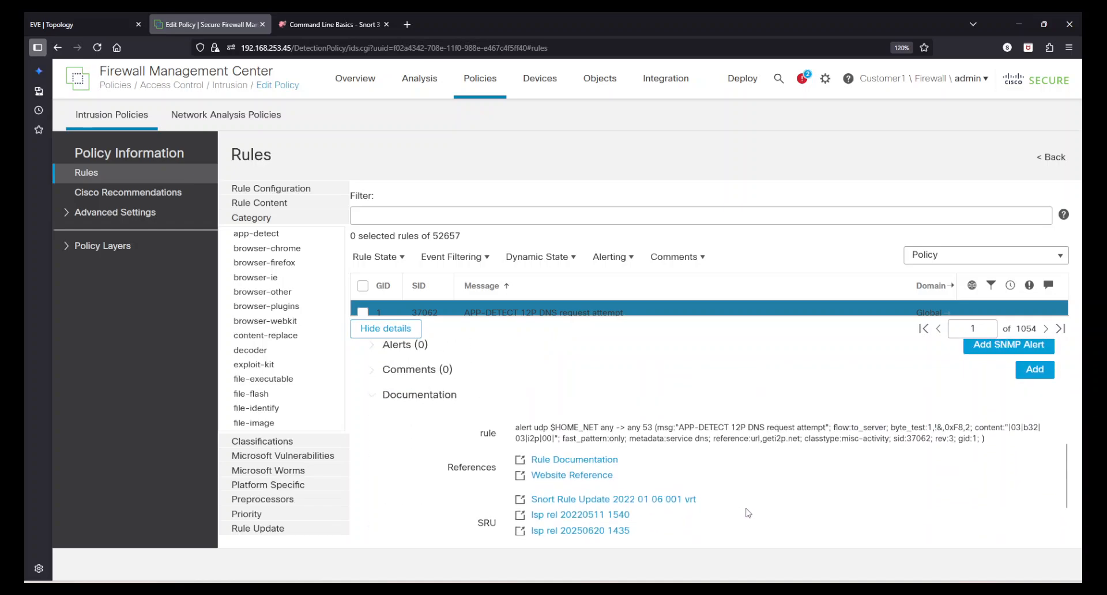
{"action": "left_click_drag", "start_coordinate": [540, 431], "coordinate": [649, 450]}
{"action": "left_click", "coordinate": [649, 450]}
- Open snort.org's Rule Document 1:37062 in a new tab, then return to the policy editor
{"action": "left_click", "coordinate": [569, 462]}
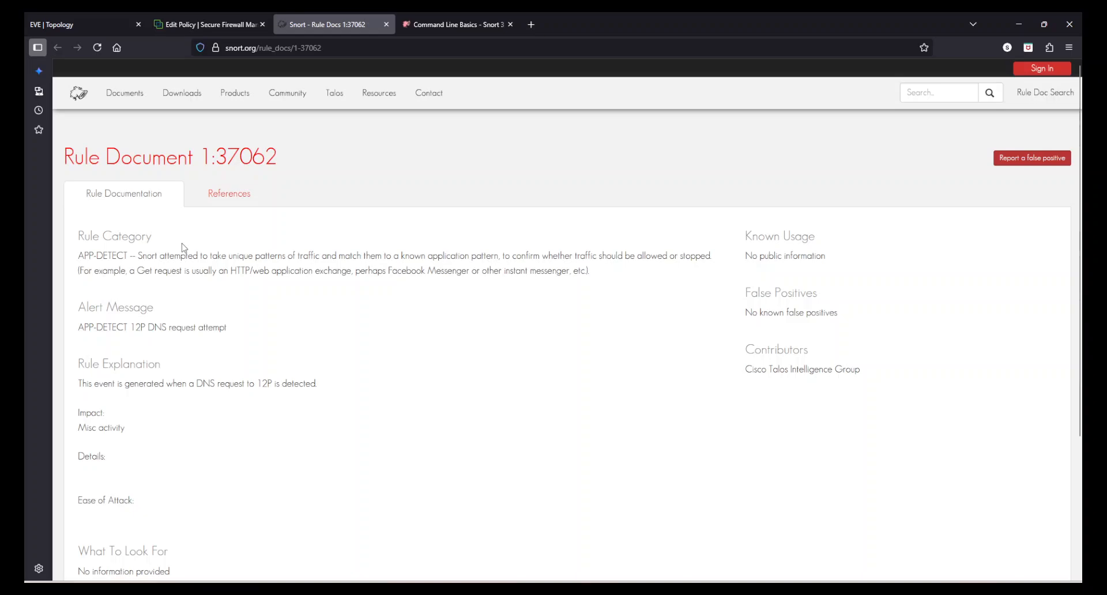
{"action": "left_click_drag", "start_coordinate": [177, 232], "coordinate": [353, 407]}
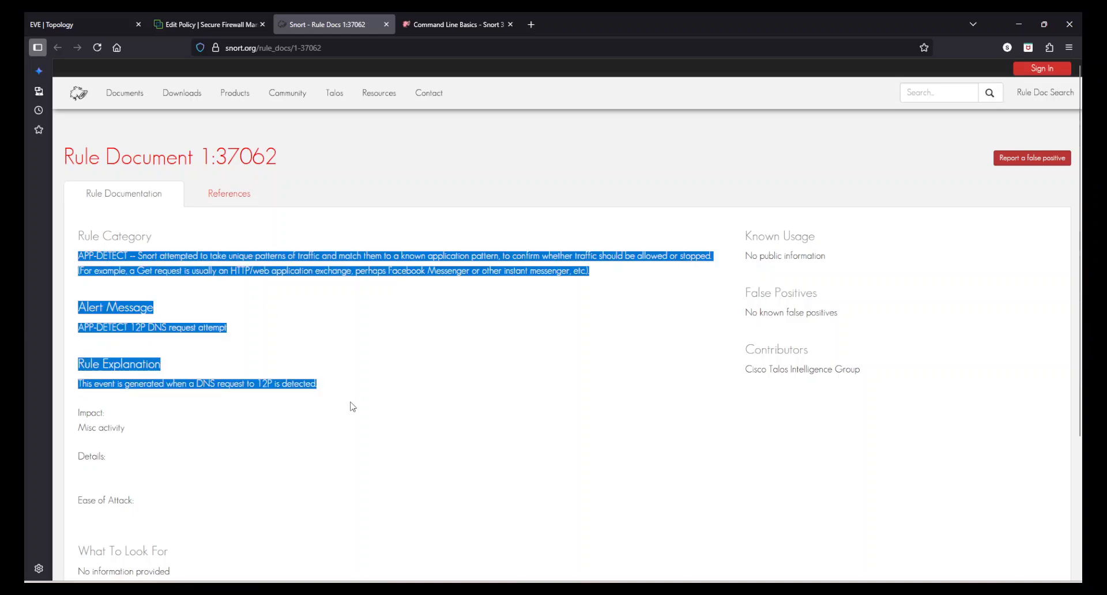
{"action": "left_click", "coordinate": [427, 484]}
{"action": "scroll", "coordinate": [420, 376], "scroll_direction": "down", "scroll_amount": 1}
{"action": "scroll", "coordinate": [420, 376], "scroll_direction": "up", "scroll_amount": 1}
{"action": "left_click", "coordinate": [200, 18]}
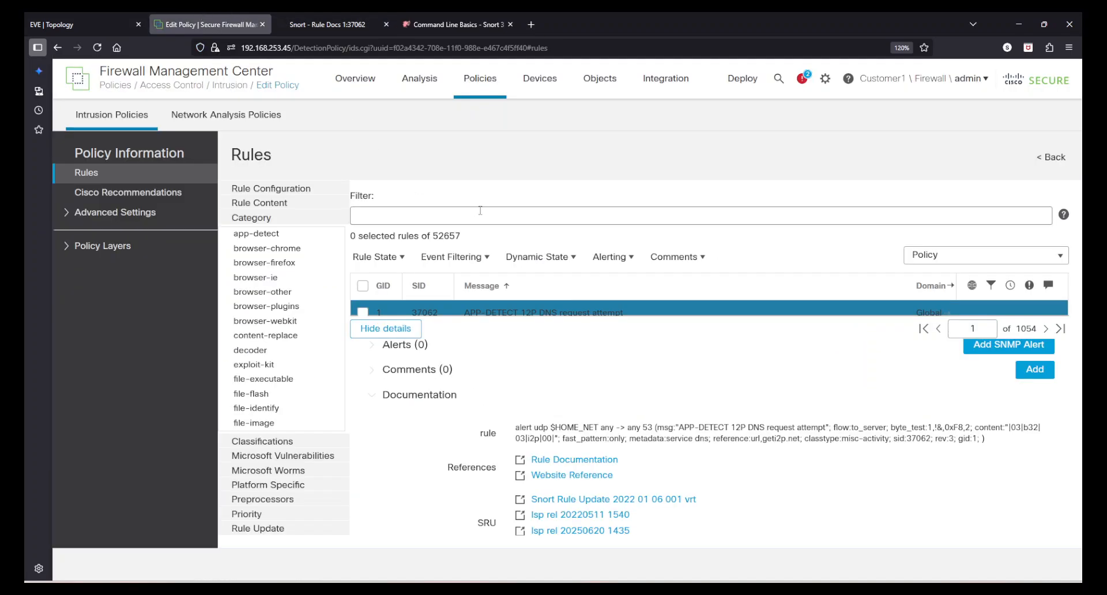
- Leave the Intrusion_Policy editor with < Back and confirm discarding the unsaved changes
{"action": "left_click", "coordinate": [1047, 159]}
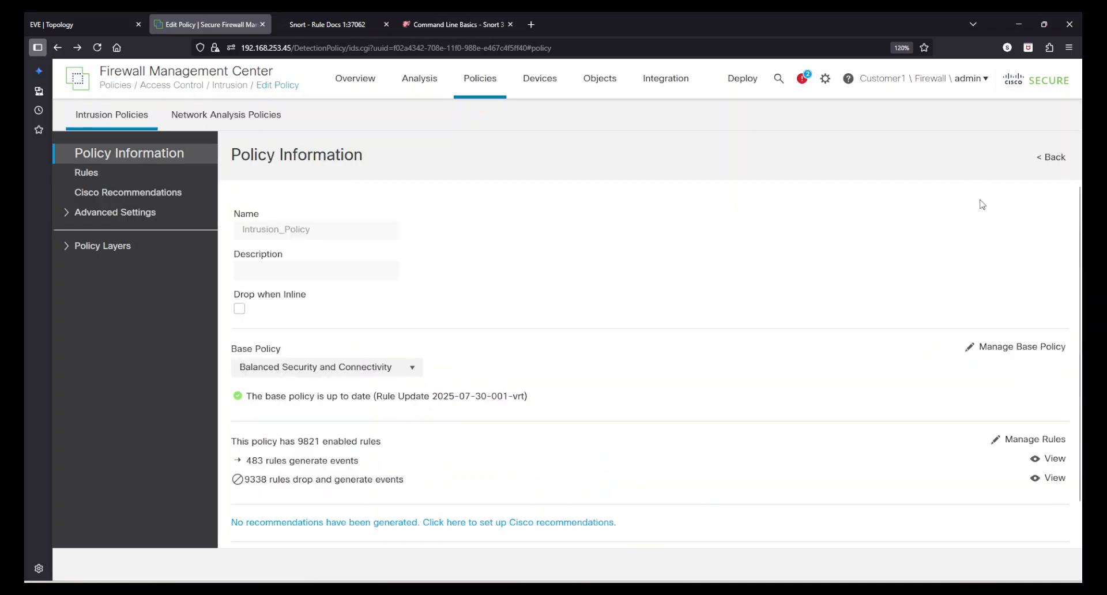
{"action": "left_click", "coordinate": [1049, 160]}
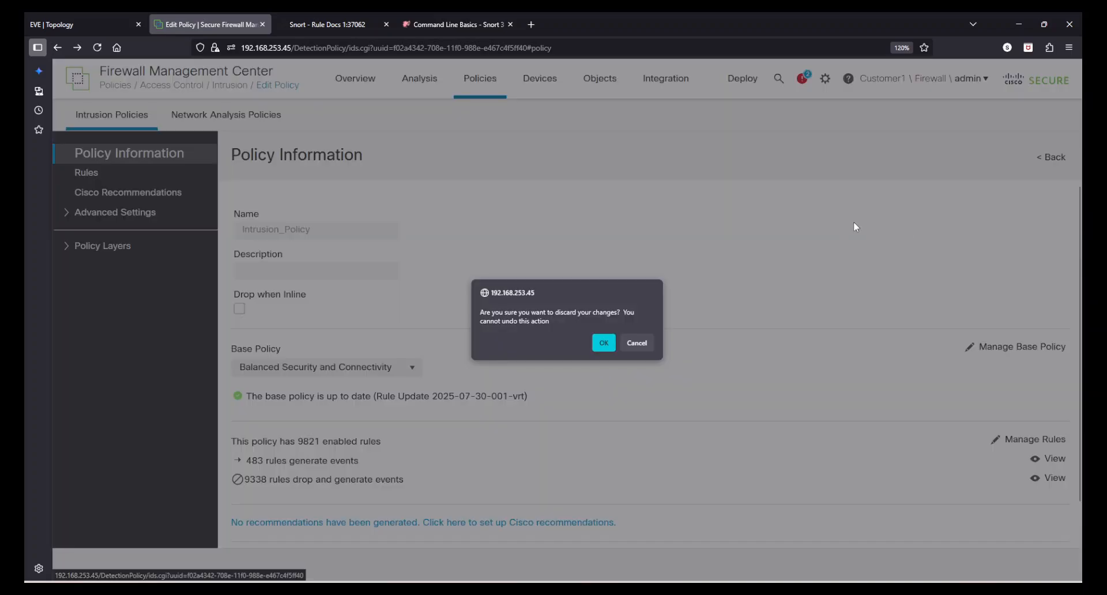
{"action": "left_click", "coordinate": [604, 342]}
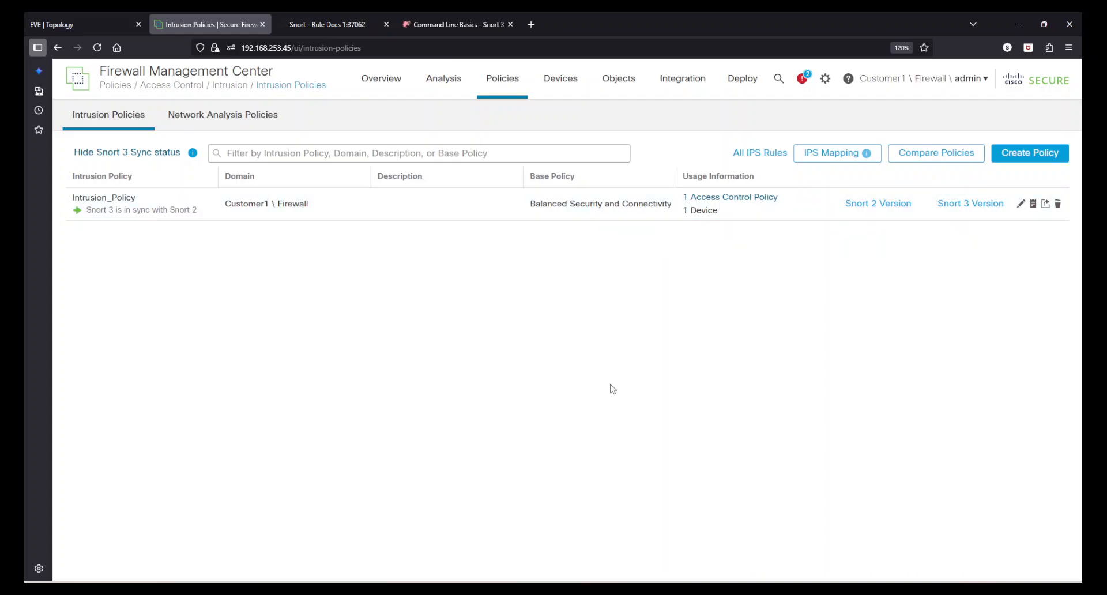
- Change the domain from Customer1 \ Firewall to Global using the admin dropdown
{"action": "left_click", "coordinate": [896, 81]}
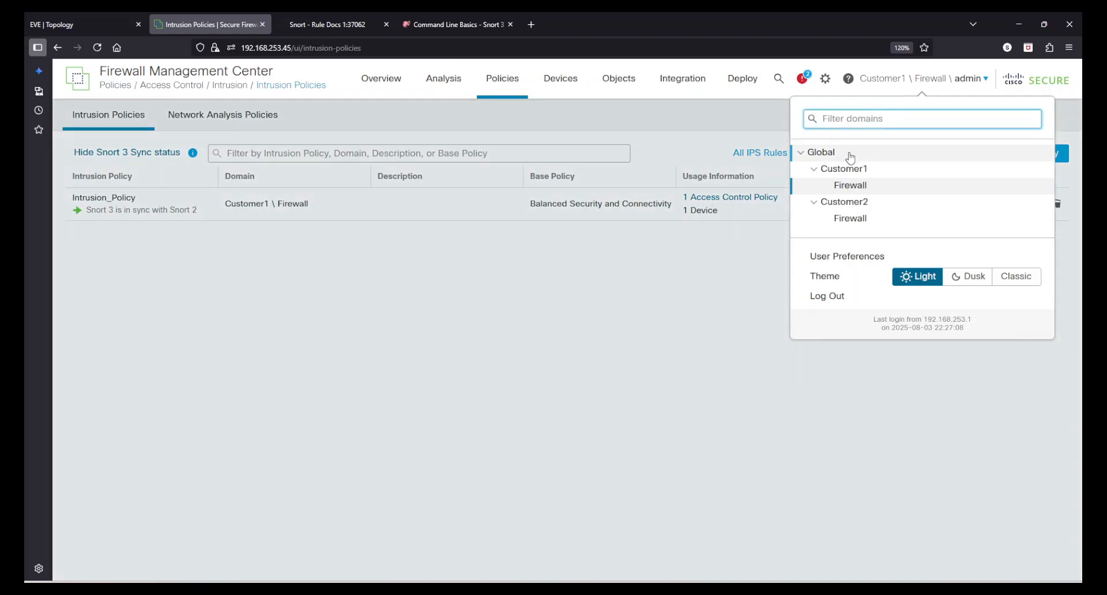
{"action": "left_click", "coordinate": [705, 126]}
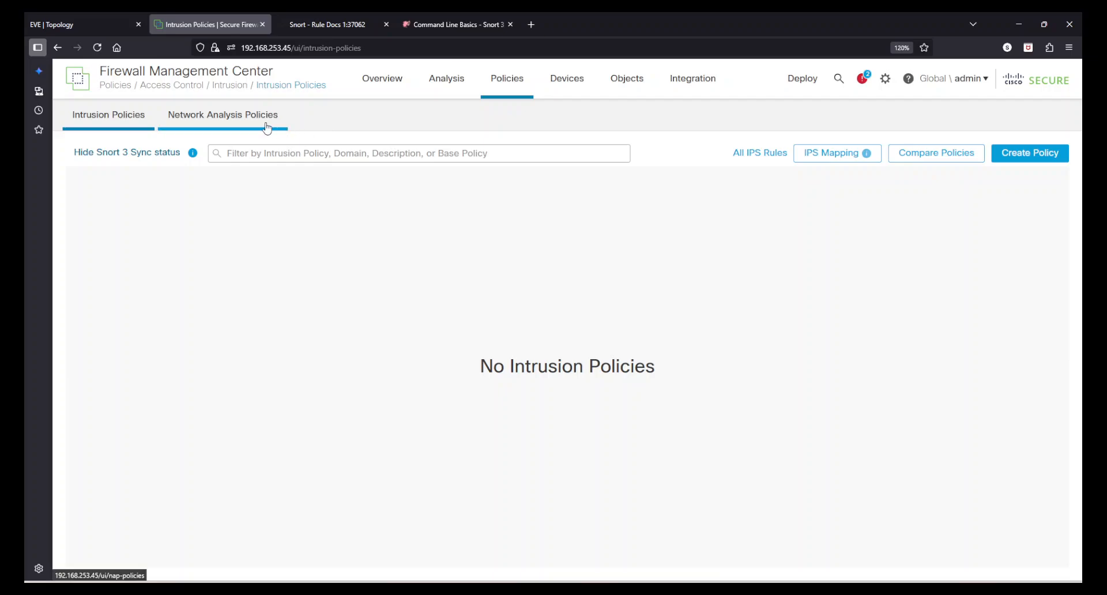
{"action": "mouse_move", "coordinate": [636, 100]}
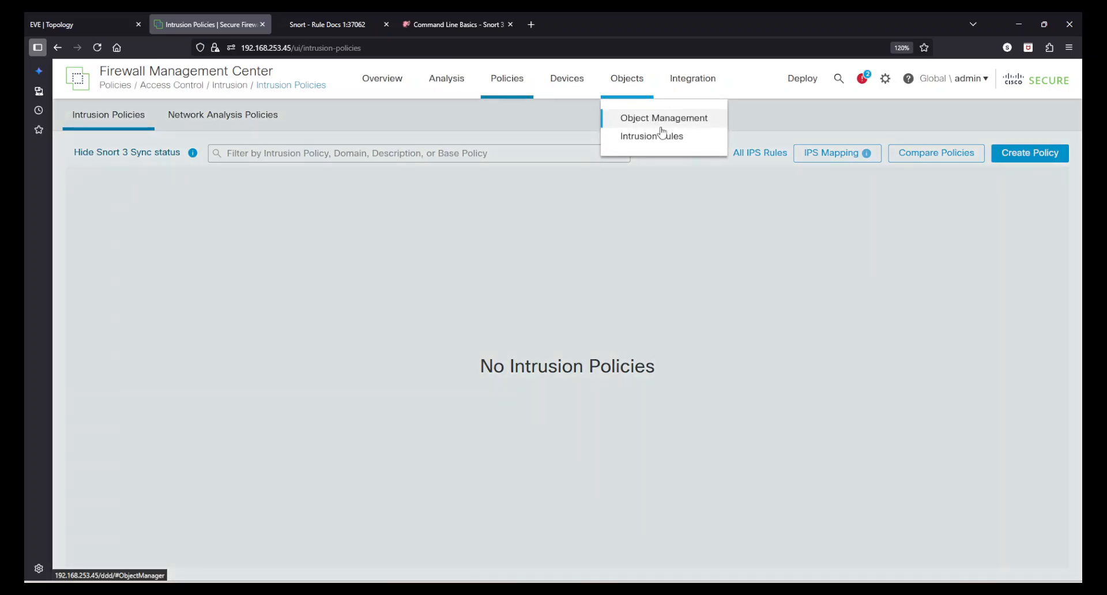
- Go to Objects > Intrusion Rules and list all 51,640 Snort 3 rules
{"action": "left_click", "coordinate": [668, 138]}
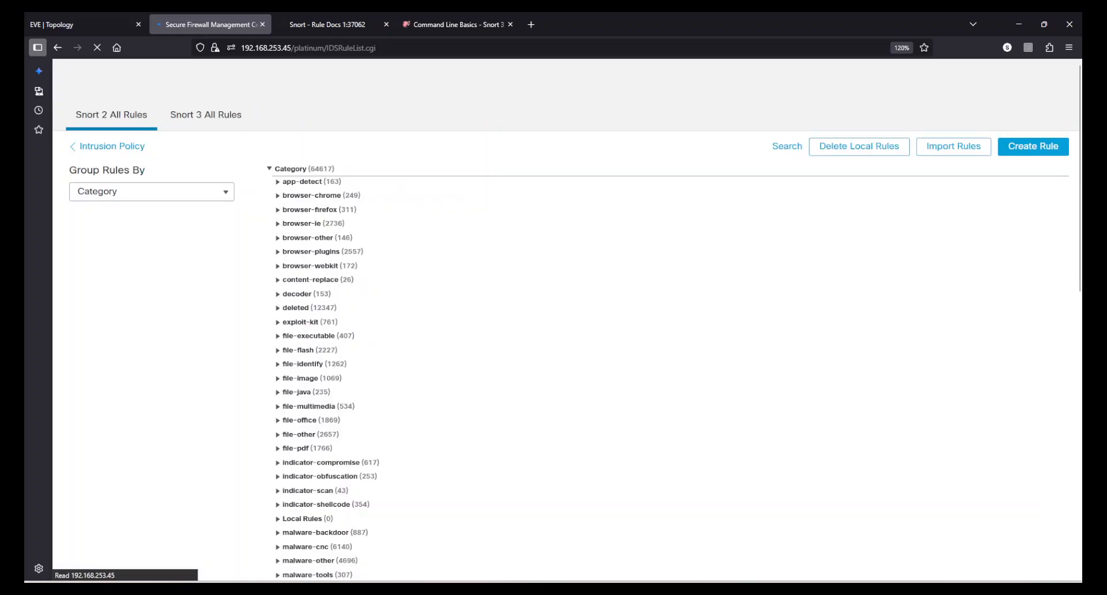
{"action": "left_click", "coordinate": [215, 123]}
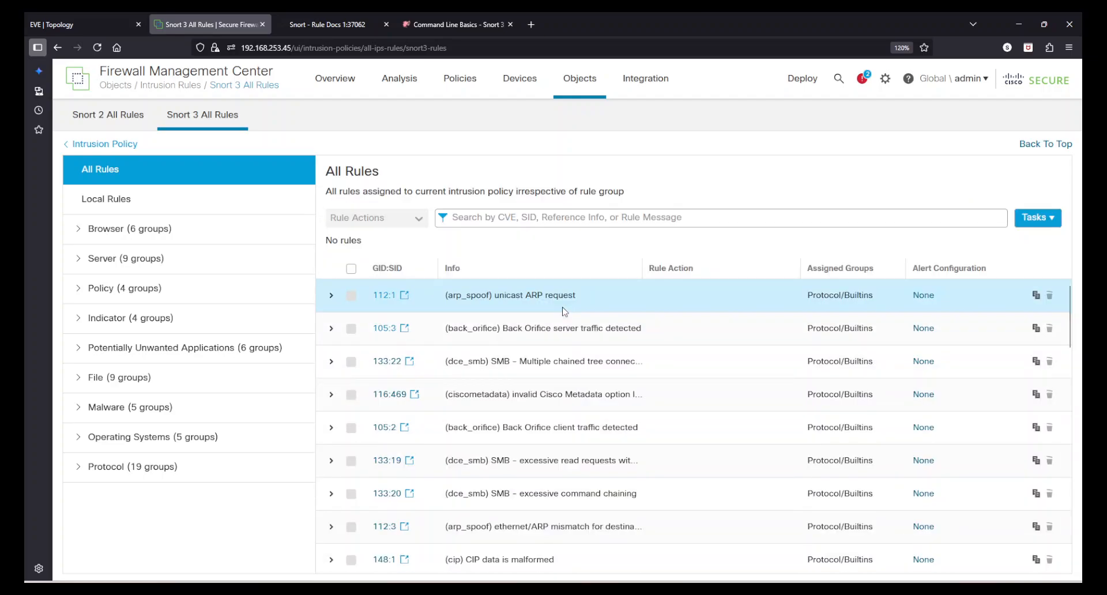
- Preview rule 112:1's text, then open its alert configuration, currently None
{"action": "left_click", "coordinate": [332, 297]}
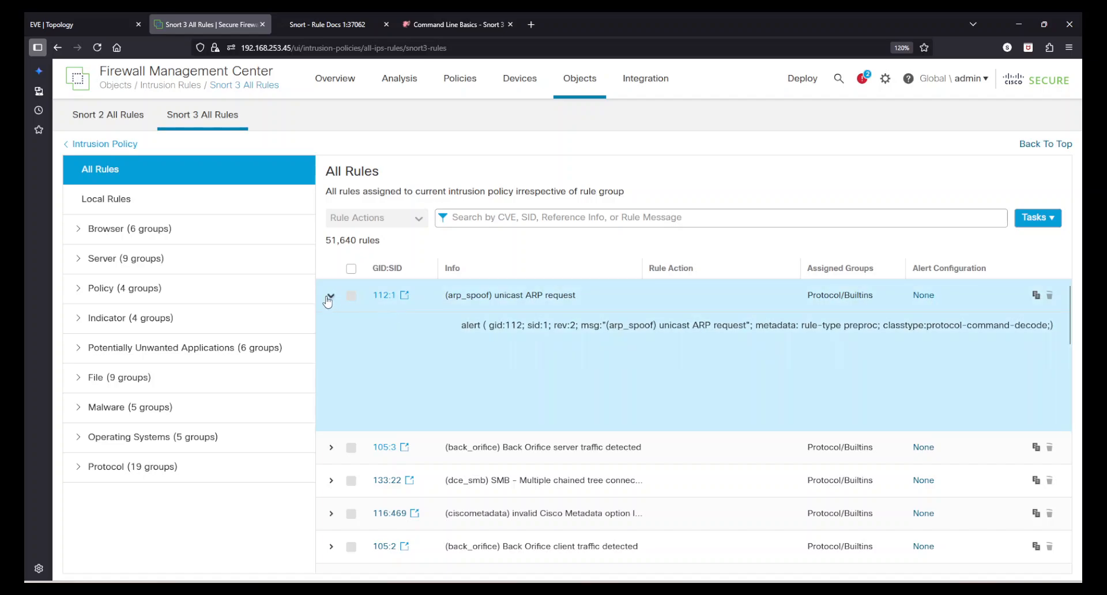
{"action": "left_click", "coordinate": [331, 296]}
{"action": "left_click", "coordinate": [922, 298]}
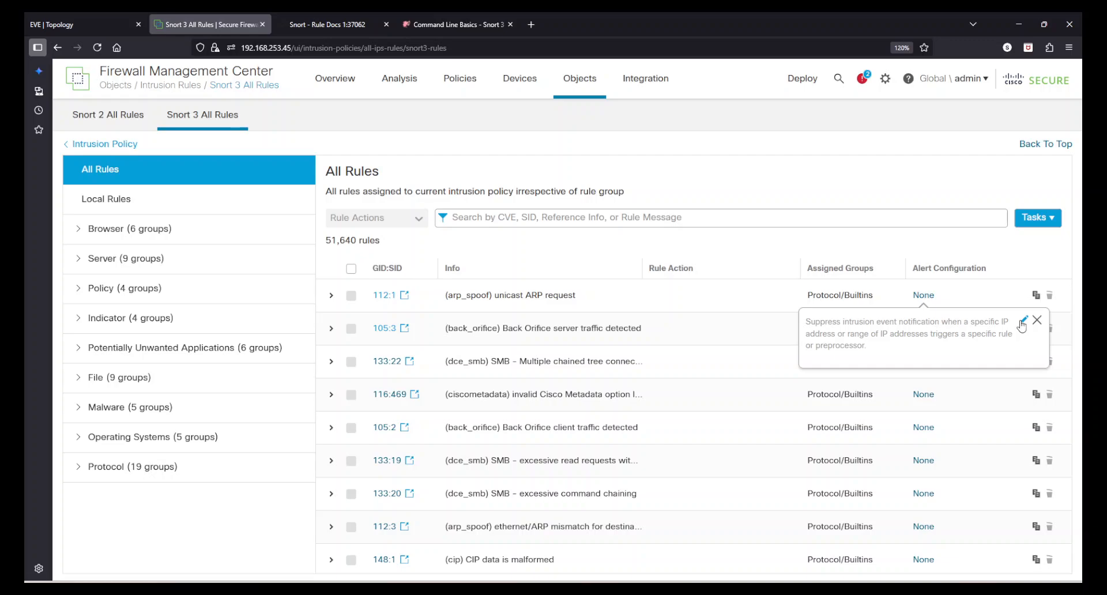
{"action": "left_click", "coordinate": [1022, 323]}
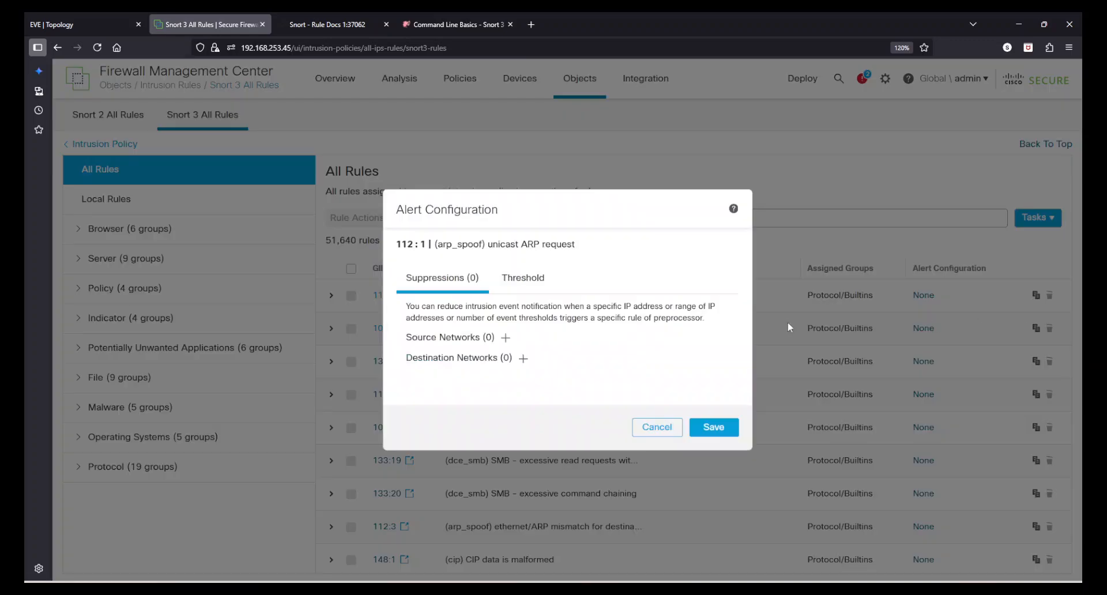
- Compare Suppressions and Threshold tabs (type LIMIT), cancel unsaved, and expand 112:1's full rule text
{"action": "left_click", "coordinate": [527, 288]}
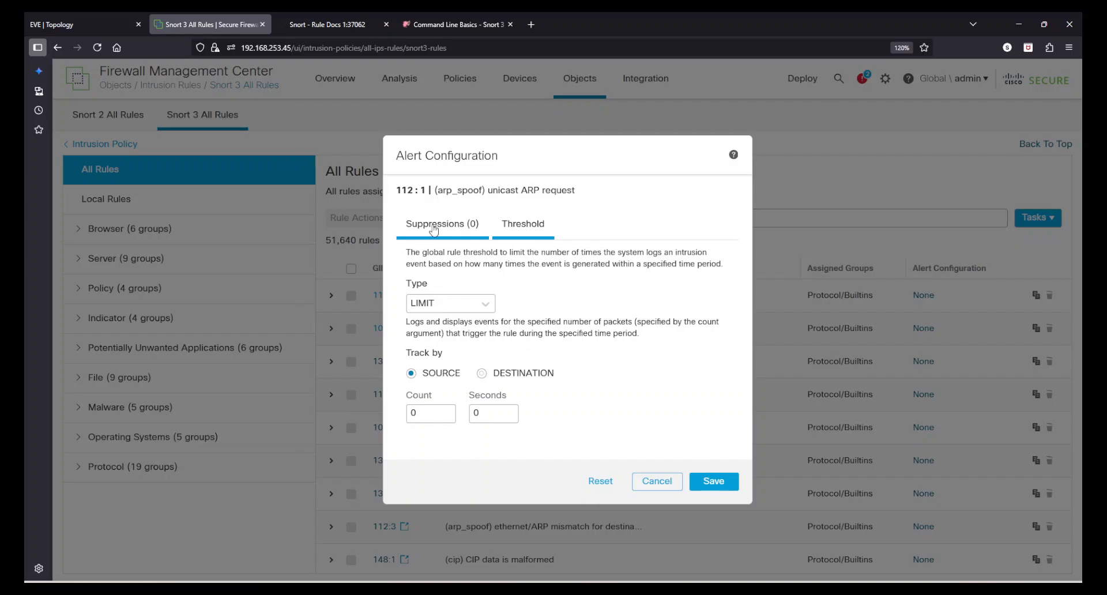
{"action": "left_click", "coordinate": [474, 222]}
{"action": "left_click", "coordinate": [510, 284]}
{"action": "left_click", "coordinate": [442, 224]}
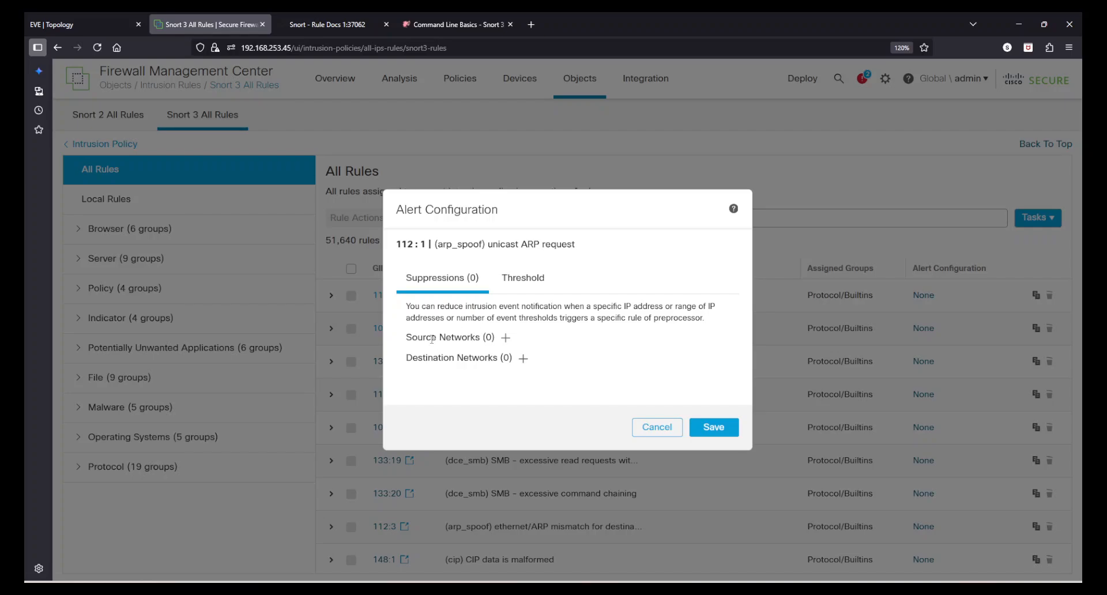
{"action": "left_click", "coordinate": [523, 278]}
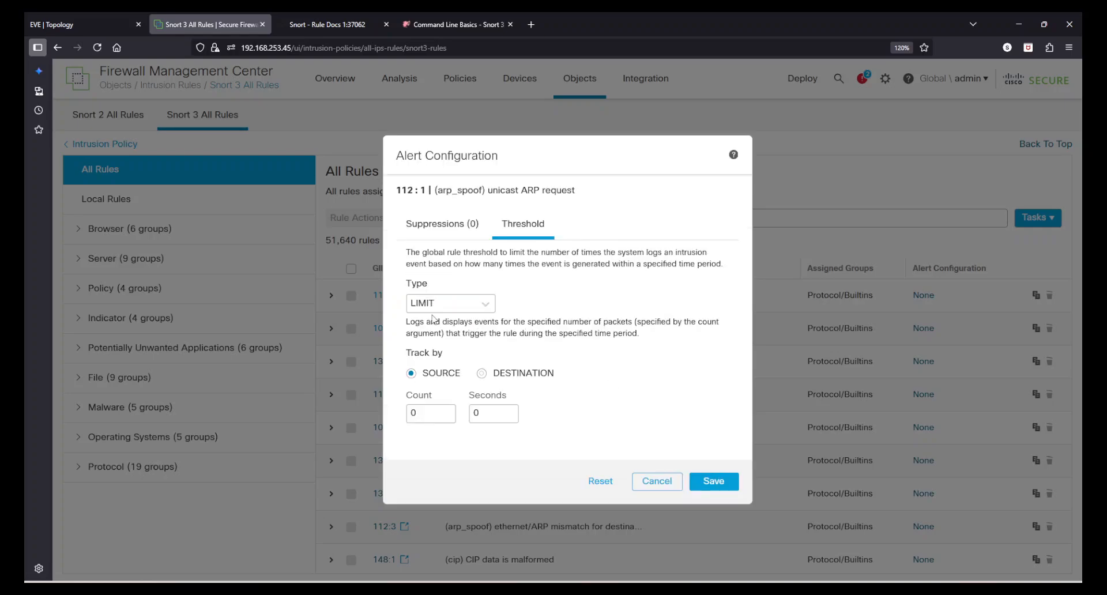
{"action": "left_click", "coordinate": [446, 304]}
{"action": "left_click", "coordinate": [567, 324]}
{"action": "left_click", "coordinate": [501, 418]}
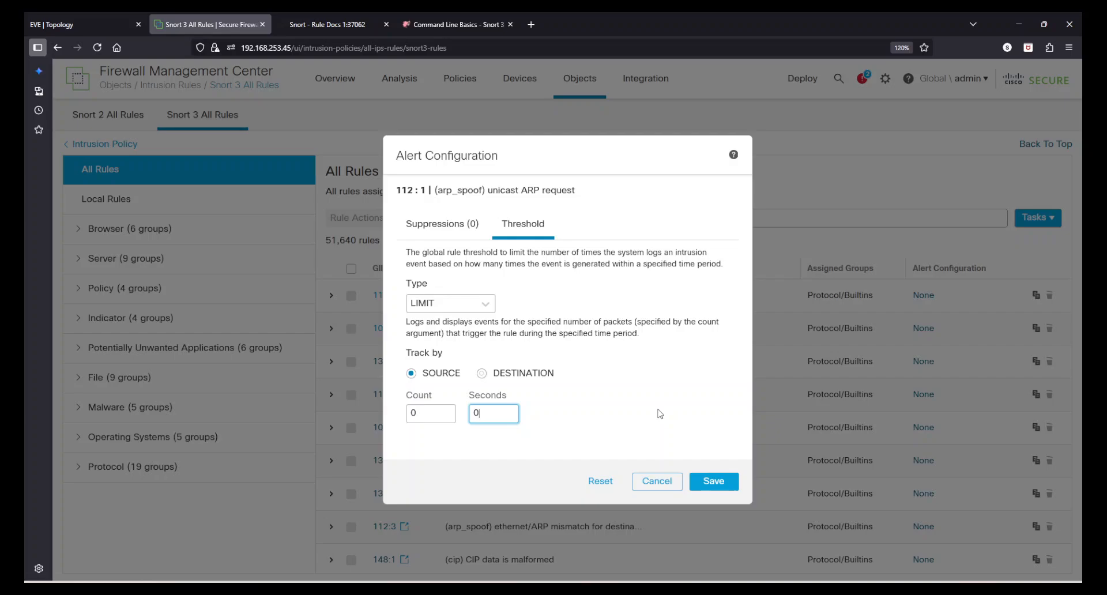
{"action": "left_click", "coordinate": [657, 481]}
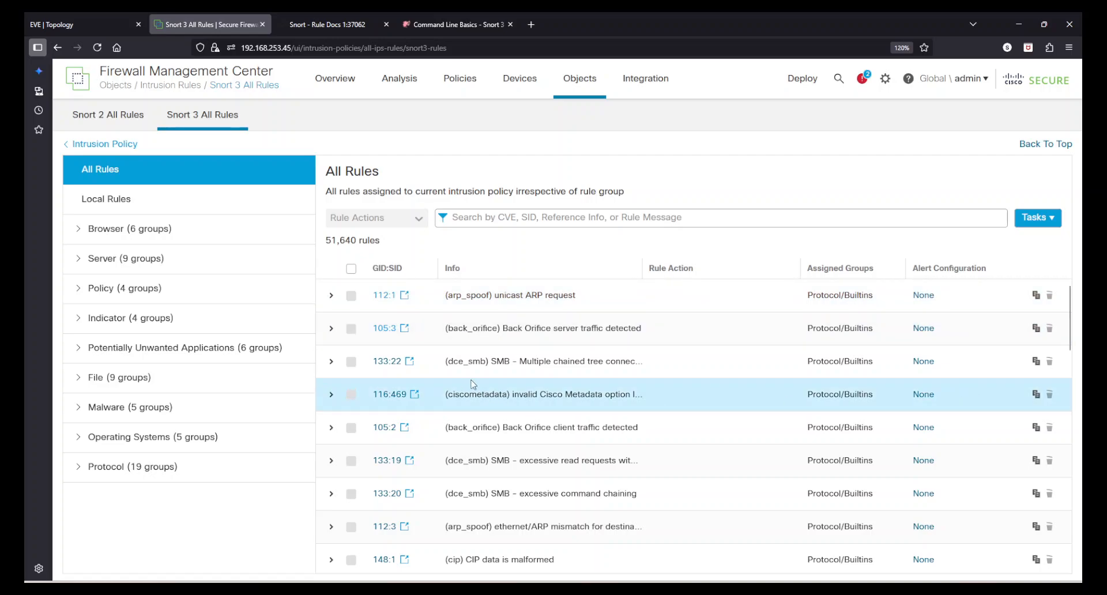
{"action": "left_click", "coordinate": [332, 297]}
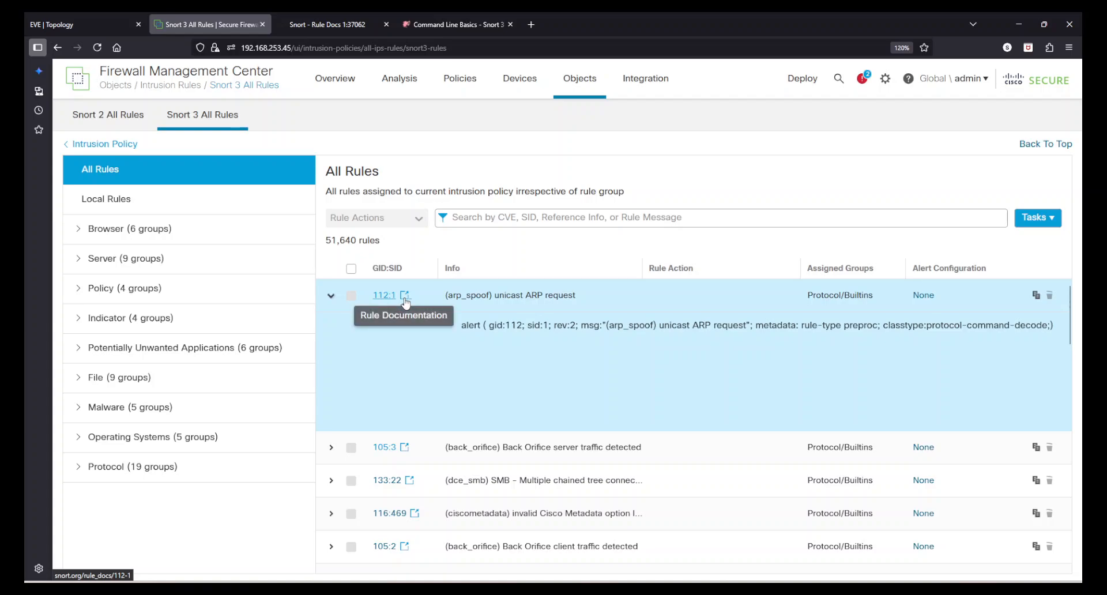
- Check snort.org docs for rule 112-1, find none, and close the old docs pages
{"action": "left_click", "coordinate": [404, 296]}
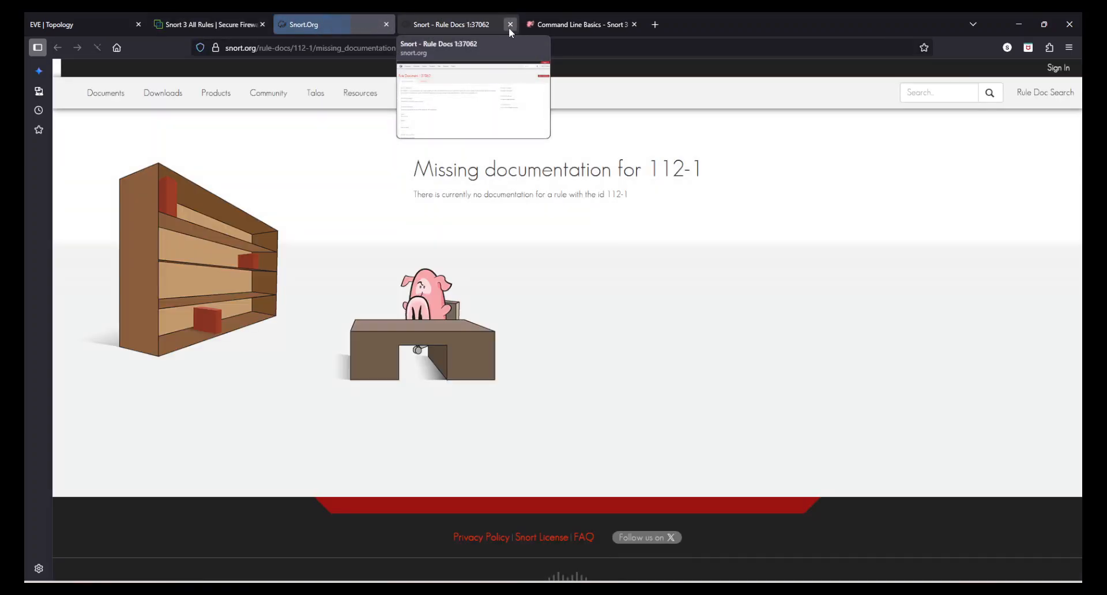
{"action": "left_click", "coordinate": [509, 24]}
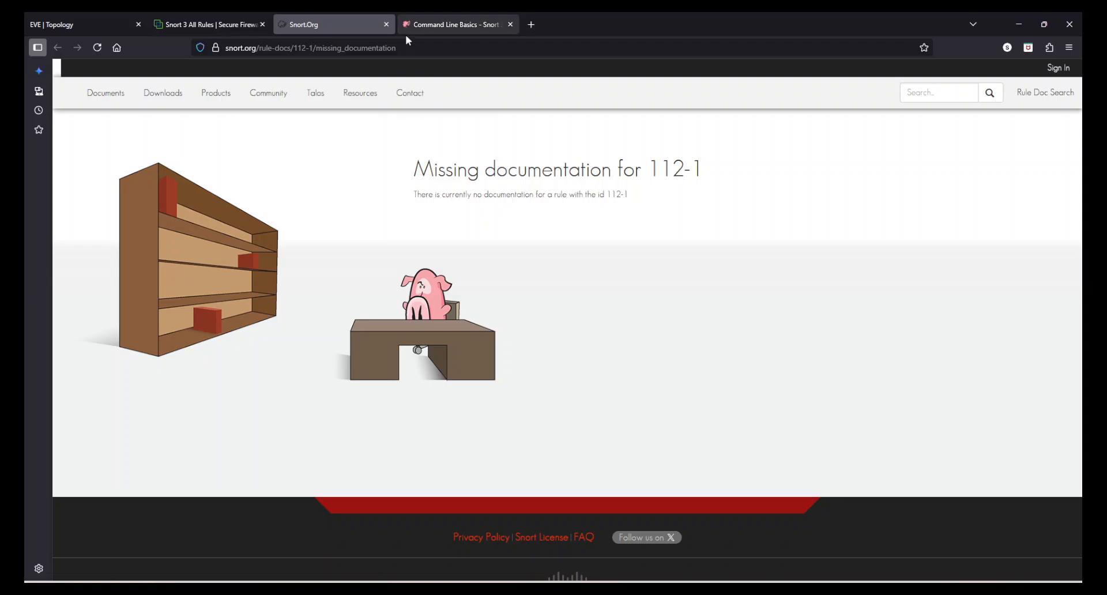
{"action": "left_click", "coordinate": [386, 24]}
{"action": "scroll", "coordinate": [490, 485], "scroll_direction": "down", "scroll_amount": 5}
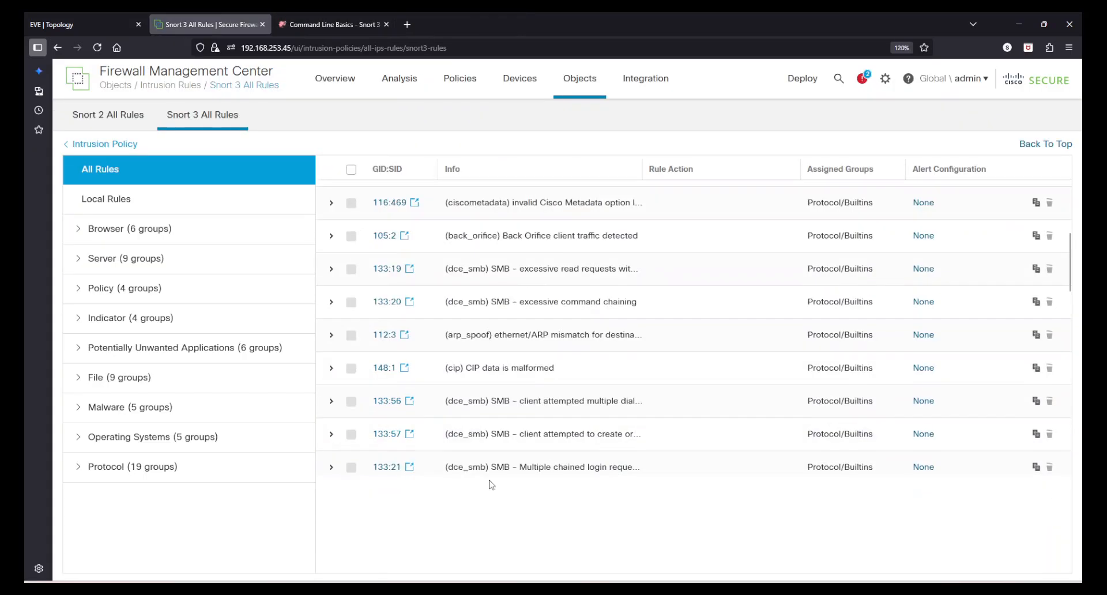
- Open rule 133:8's documentation and read its Rule Explanation and What To Look For
{"action": "left_click", "coordinate": [384, 433]}
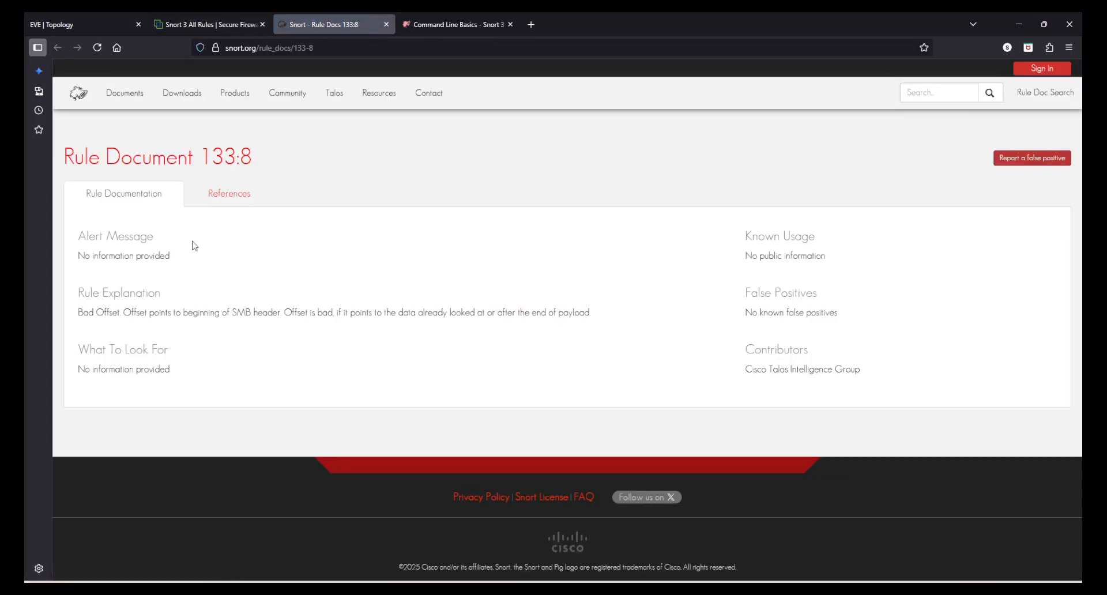
{"action": "left_click_drag", "start_coordinate": [194, 245], "coordinate": [289, 365]}
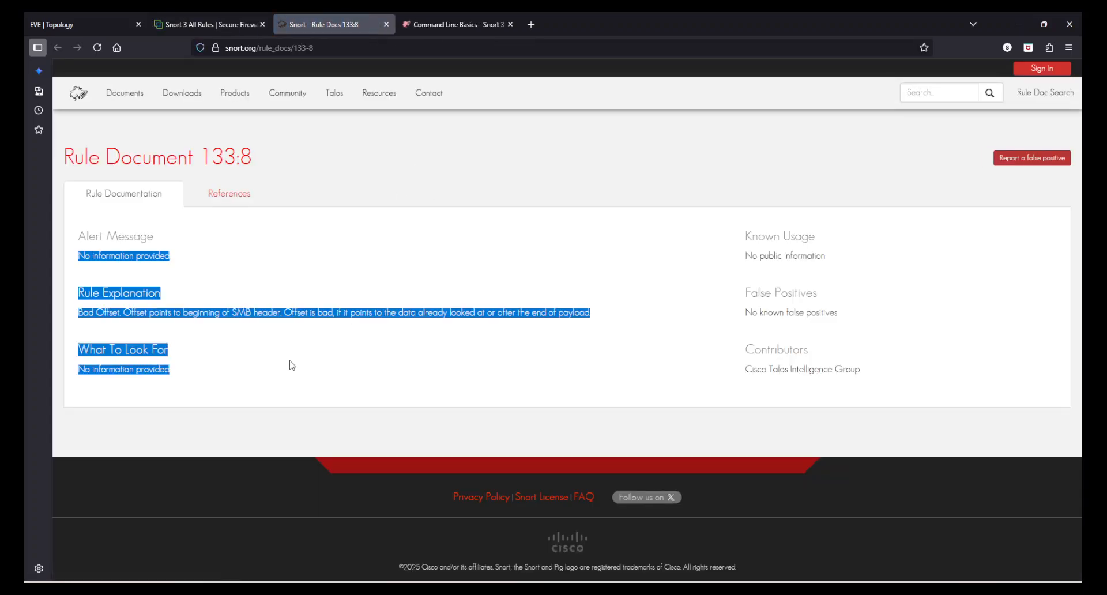
{"action": "left_click", "coordinate": [129, 330]}
{"action": "left_click_drag", "start_coordinate": [82, 292], "coordinate": [224, 315]}
{"action": "left_click", "coordinate": [236, 364]}
{"action": "left_click_drag", "start_coordinate": [207, 368], "coordinate": [92, 286]}
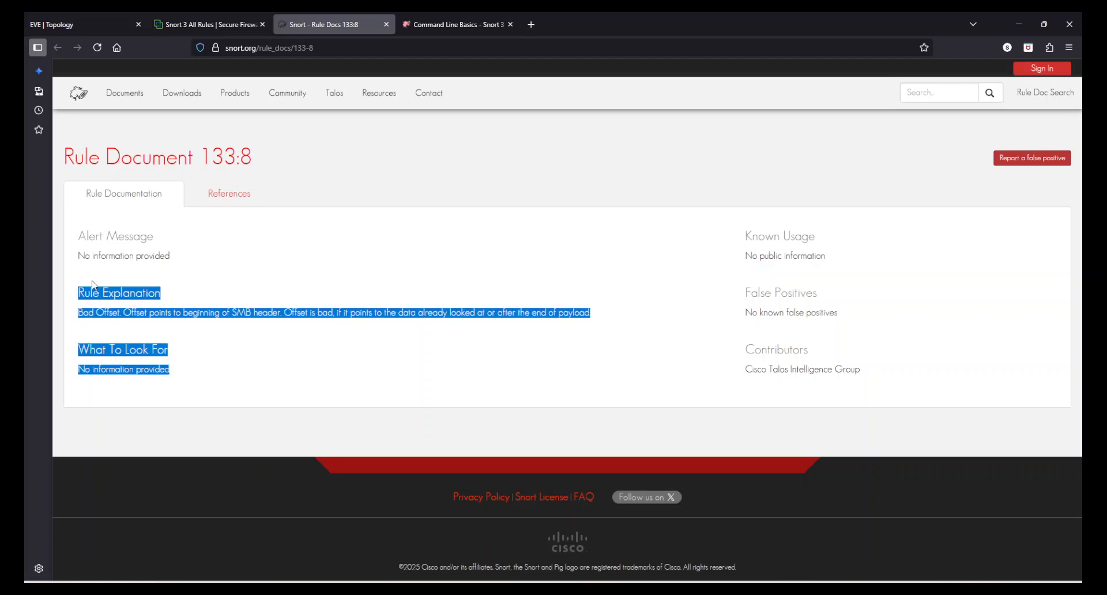
{"action": "left_click", "coordinate": [312, 213]}
- View rule 133:8's References, then return to the Snort 3 rules list
{"action": "left_click", "coordinate": [230, 194]}
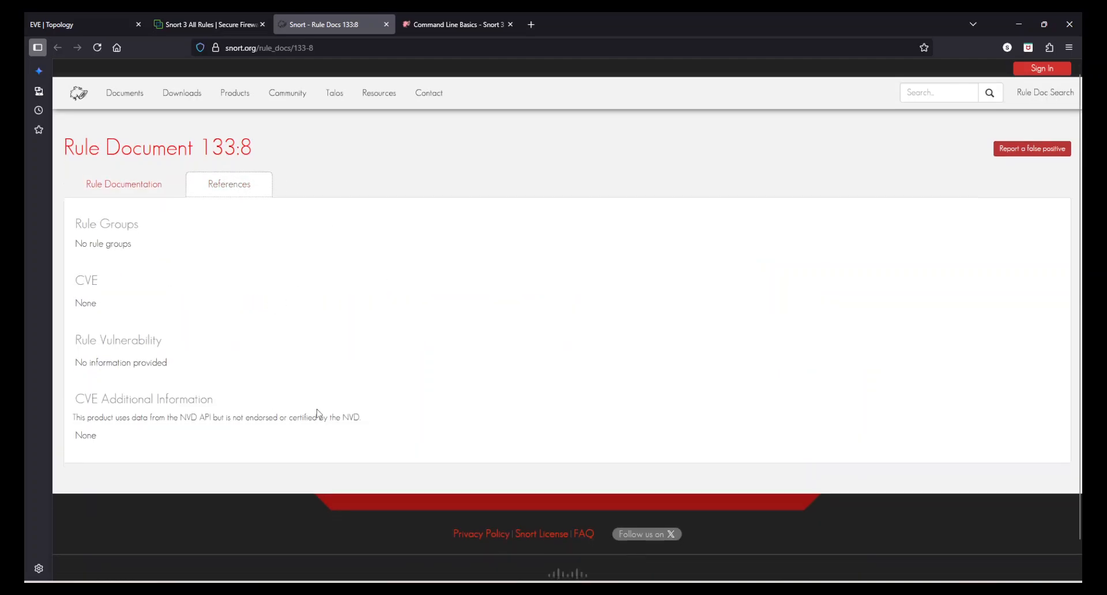
{"action": "mouse_move", "coordinate": [235, 89]}
{"action": "left_click", "coordinate": [203, 25]}
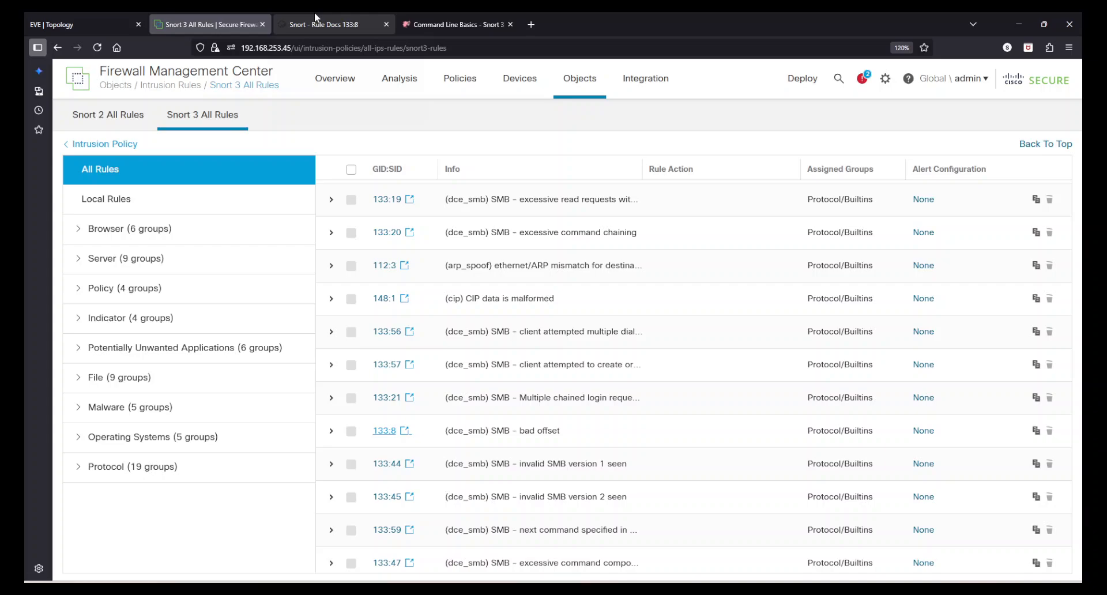
- Close the Rule Docs 133:8 page and collapse rule 112:1's expanded text at the list top
{"action": "left_click", "coordinate": [386, 24]}
{"action": "scroll", "coordinate": [654, 448], "scroll_direction": "down", "scroll_amount": 5}
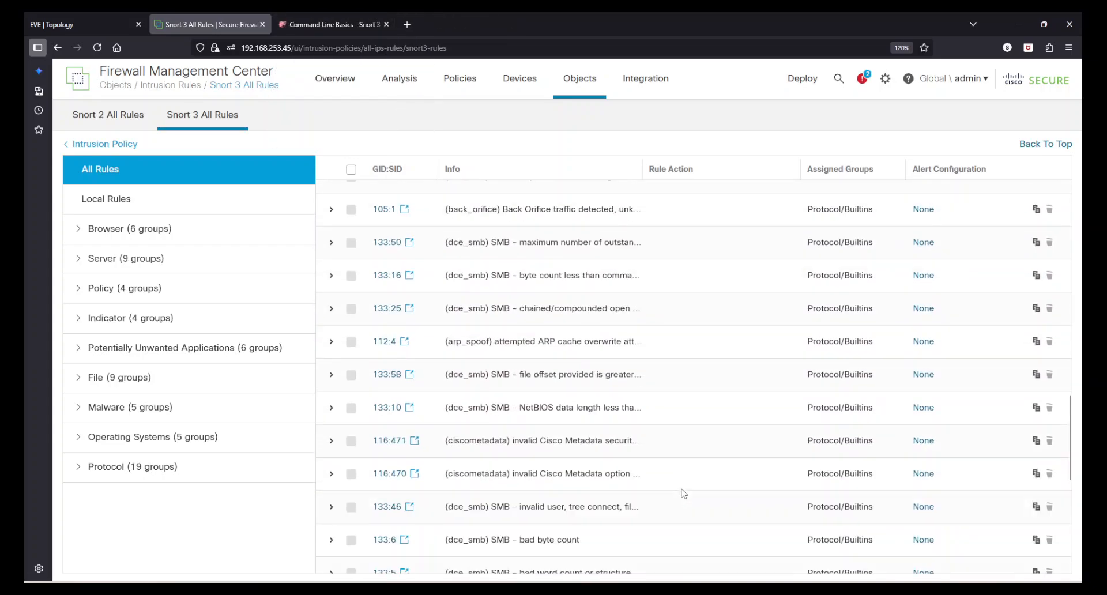
{"action": "scroll", "coordinate": [683, 495], "scroll_direction": "up", "scroll_amount": 10}
{"action": "scroll", "coordinate": [683, 494], "scroll_direction": "up", "scroll_amount": 2}
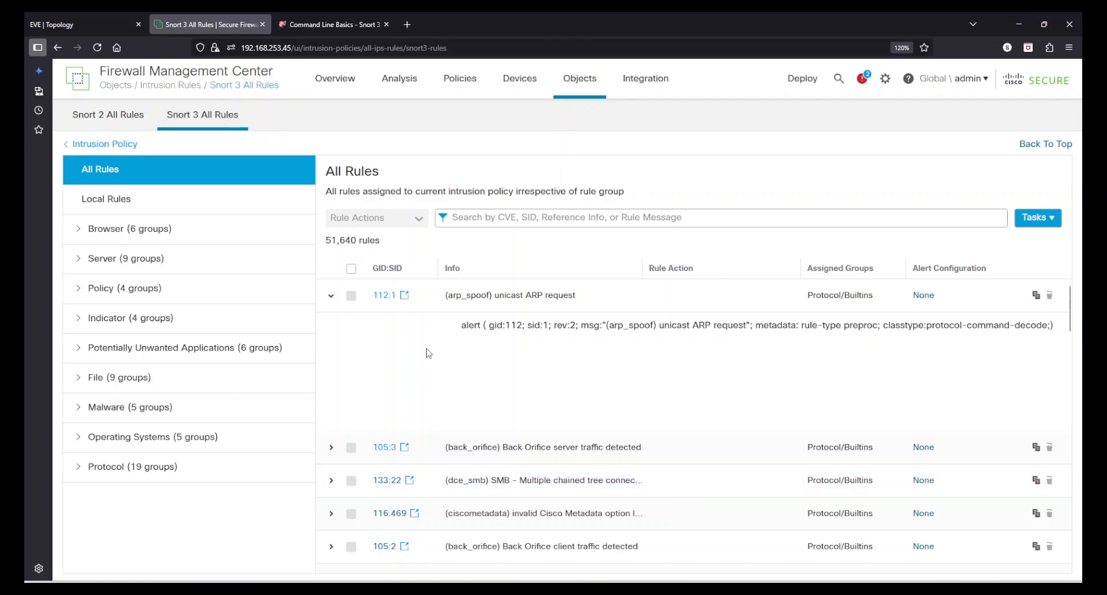
{"action": "left_click", "coordinate": [331, 295]}
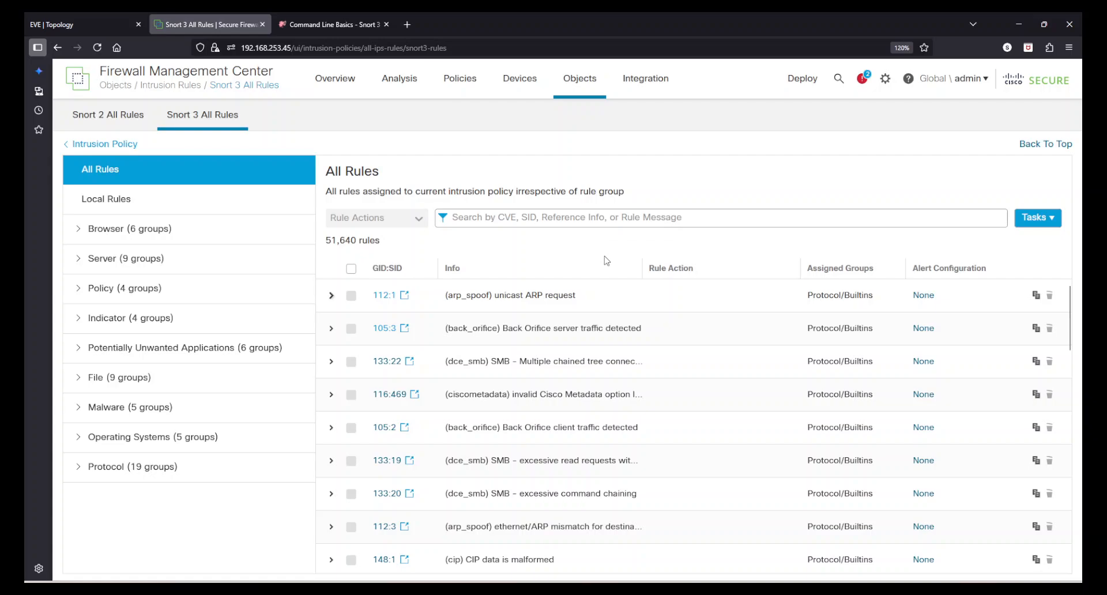